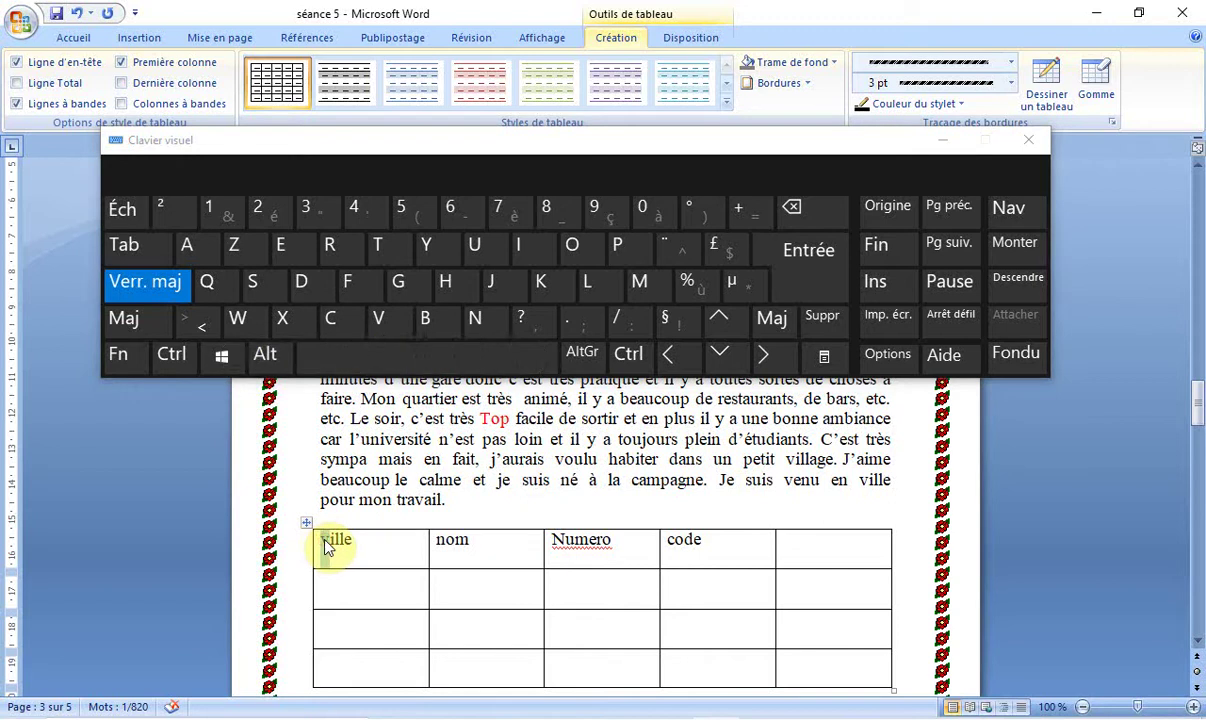
# Step: Capitalize the first letters of the "nom" and "code" headings in the table's first row
pyautogui.click(440, 541)
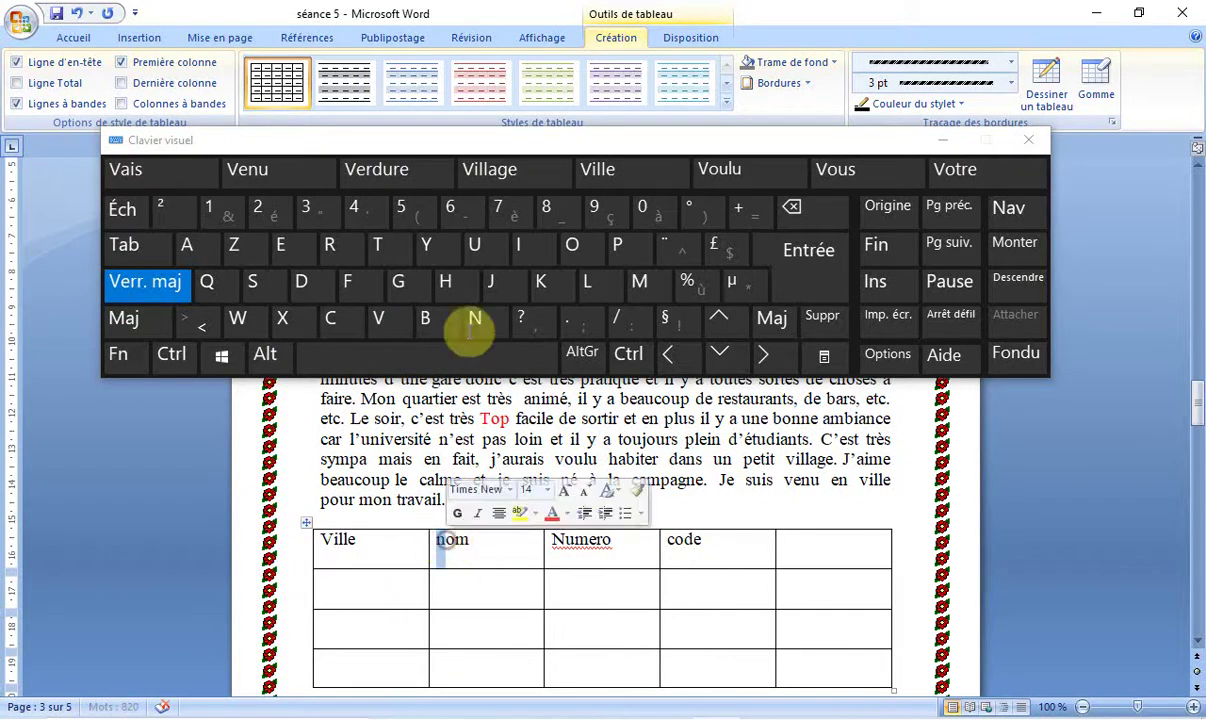
pyautogui.click(475, 318)
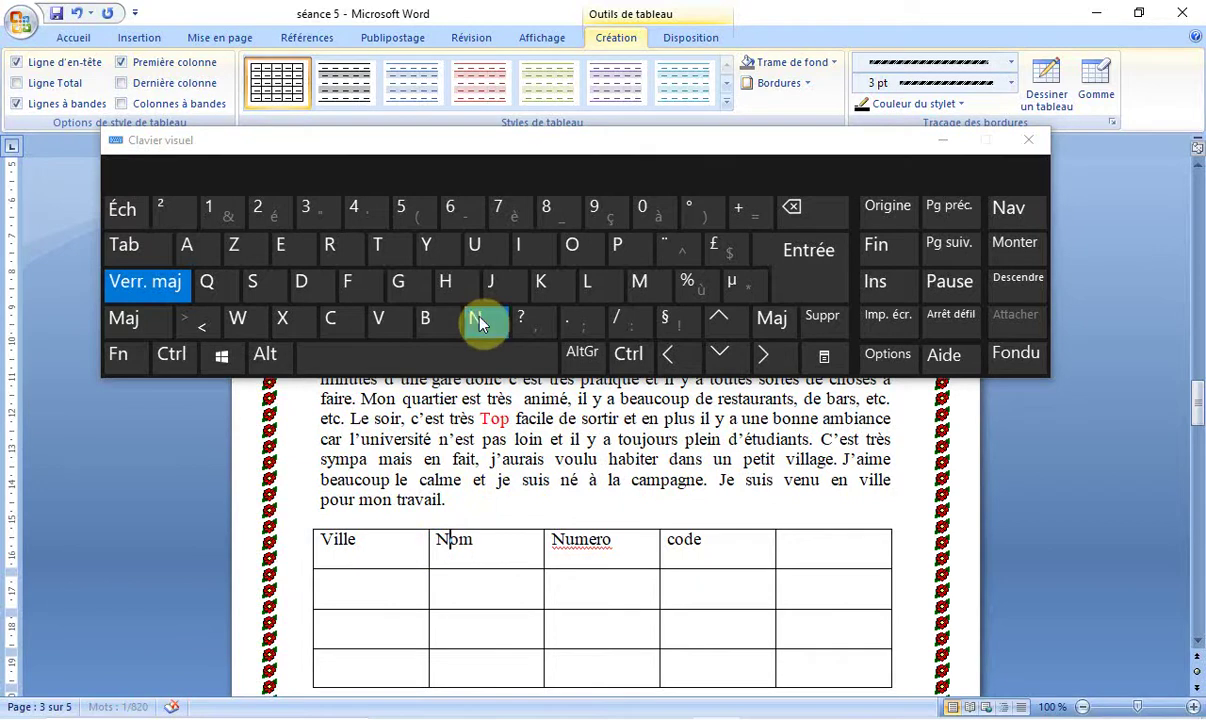
pyautogui.rightClick(591, 549)
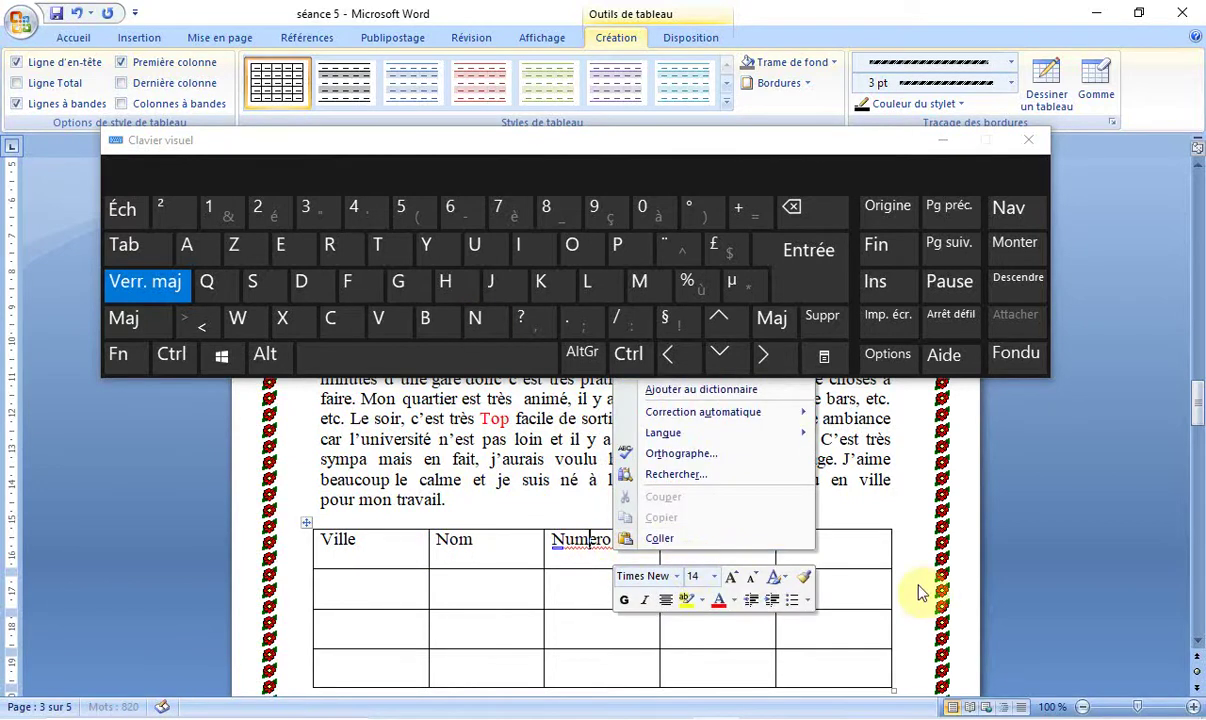
pyautogui.click(880, 568)
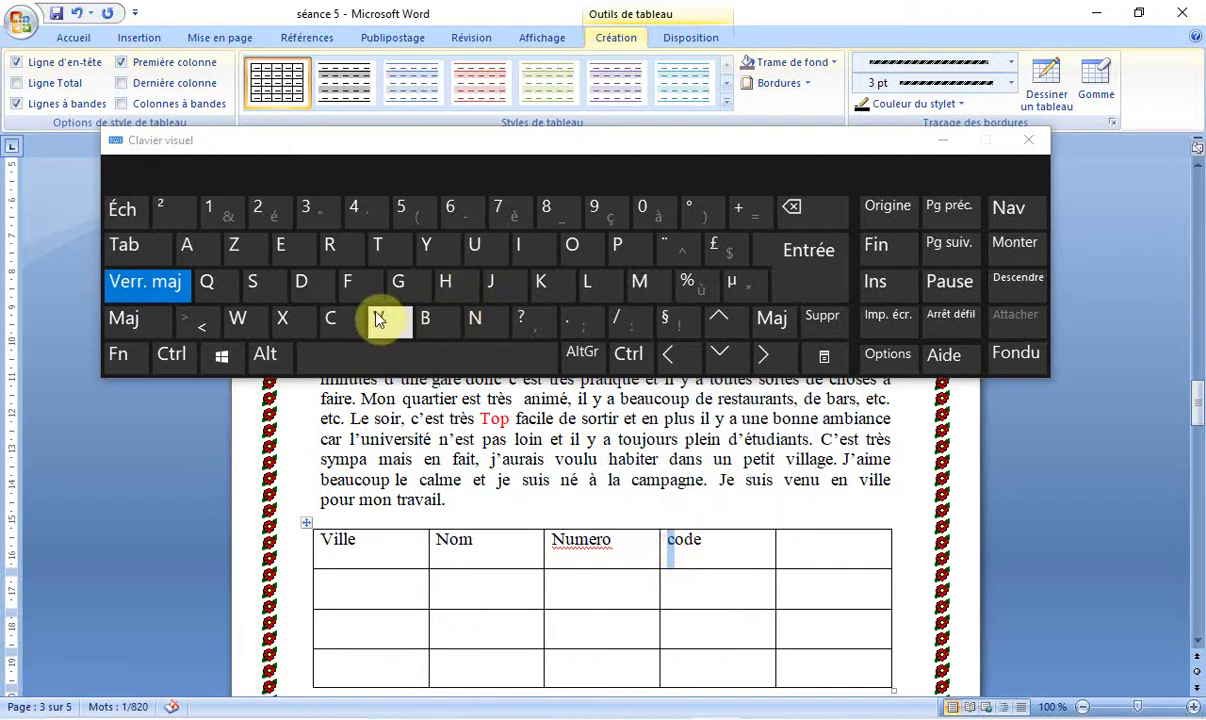
pyautogui.click(330, 318)
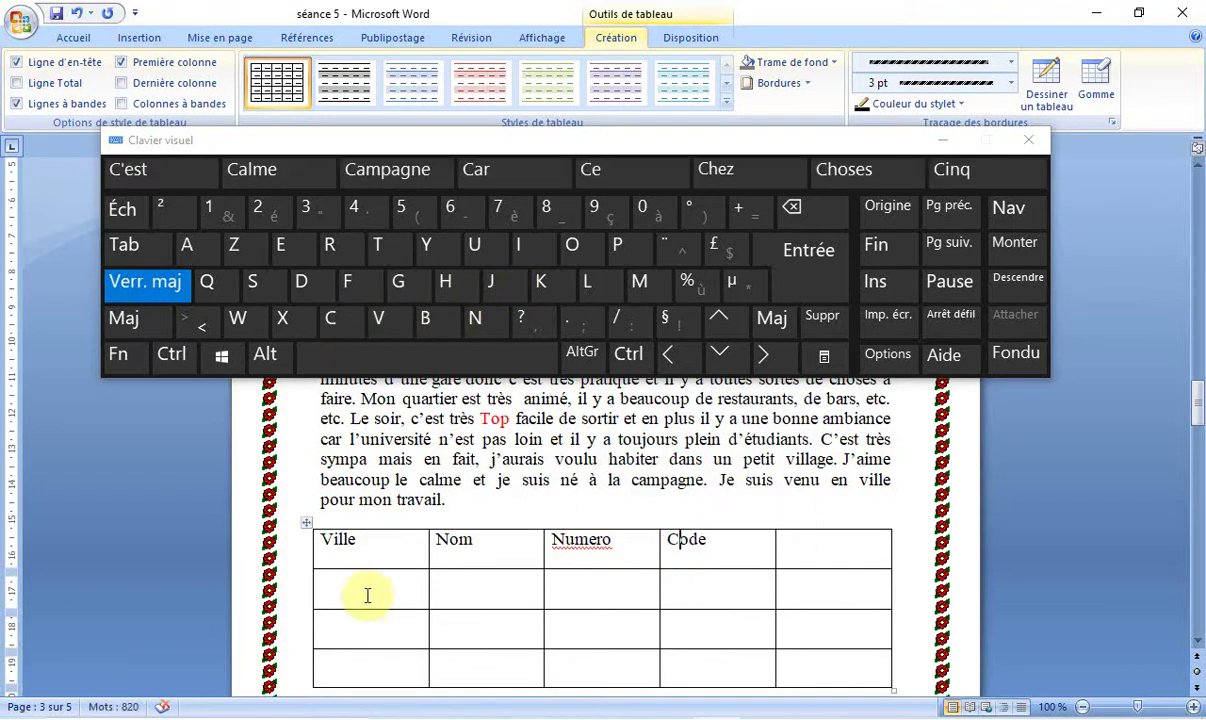
# Step: Enter "Rabat" in the first empty cell under the Ville heading
pyautogui.click(335, 250)
pyautogui.click(172, 288)
pyautogui.click(193, 255)
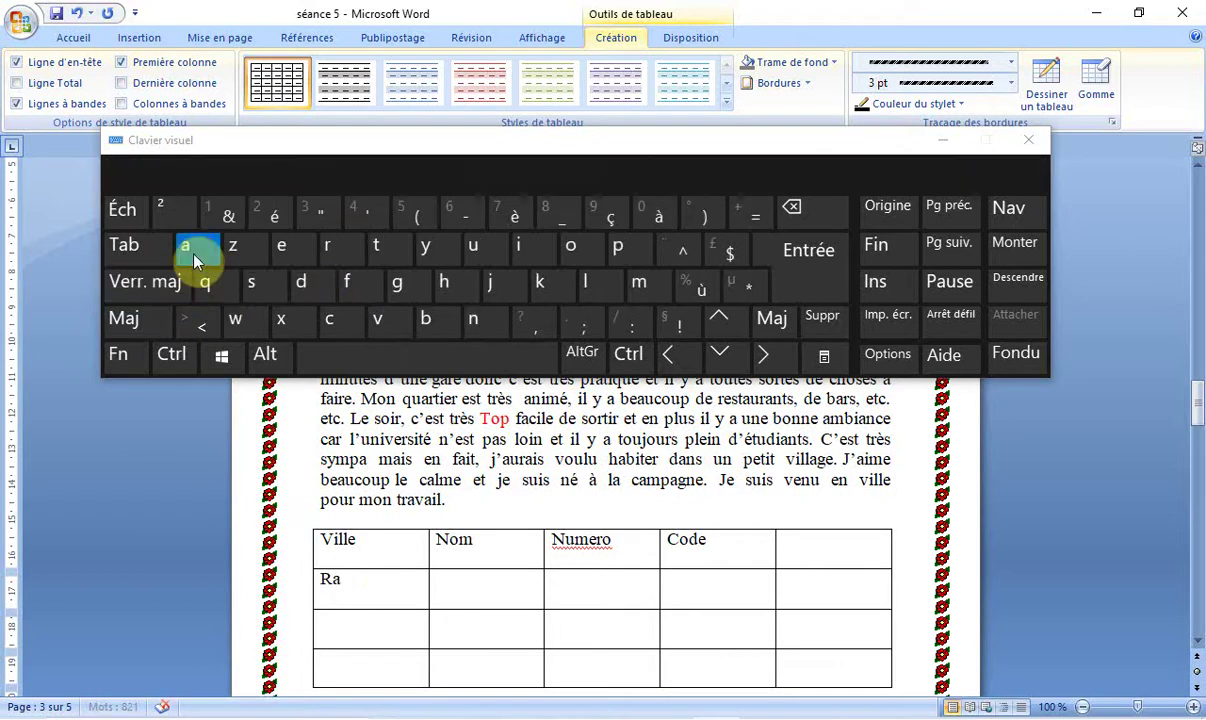
pyautogui.click(432, 320)
pyautogui.write('a')
pyautogui.click(374, 245)
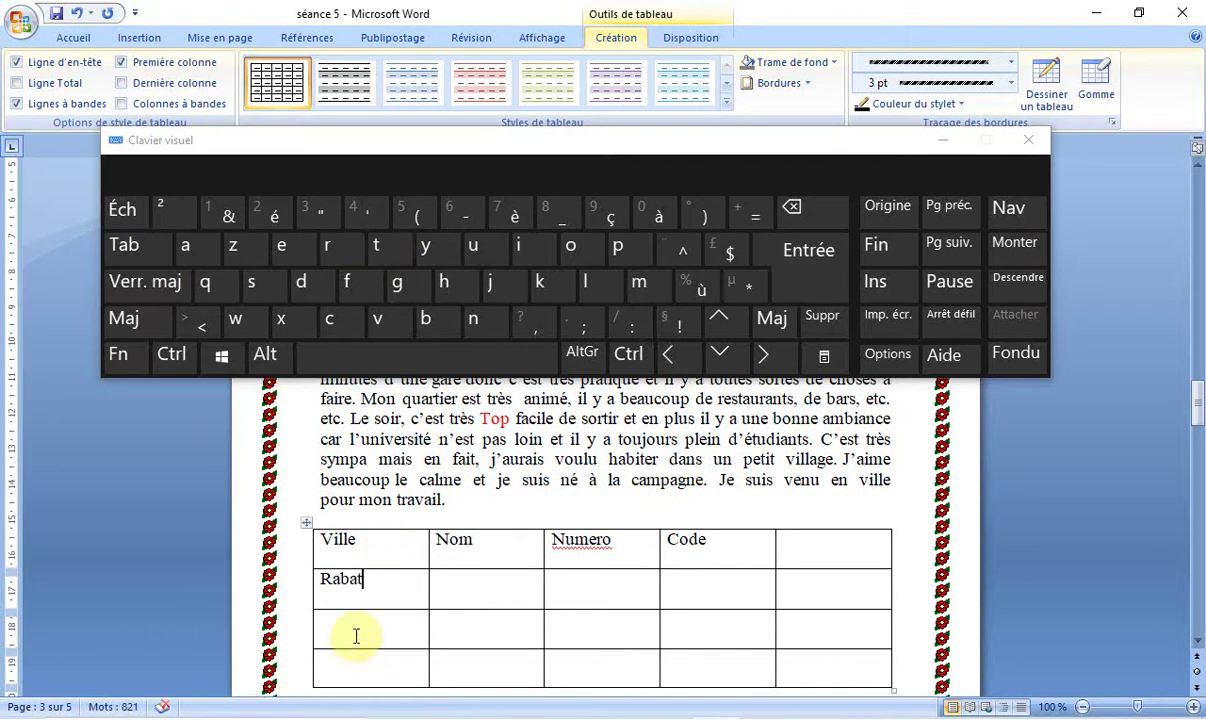
# Step: Enter "SSalé" in the Ville column cell below Rabat
pyautogui.click(826, 224)
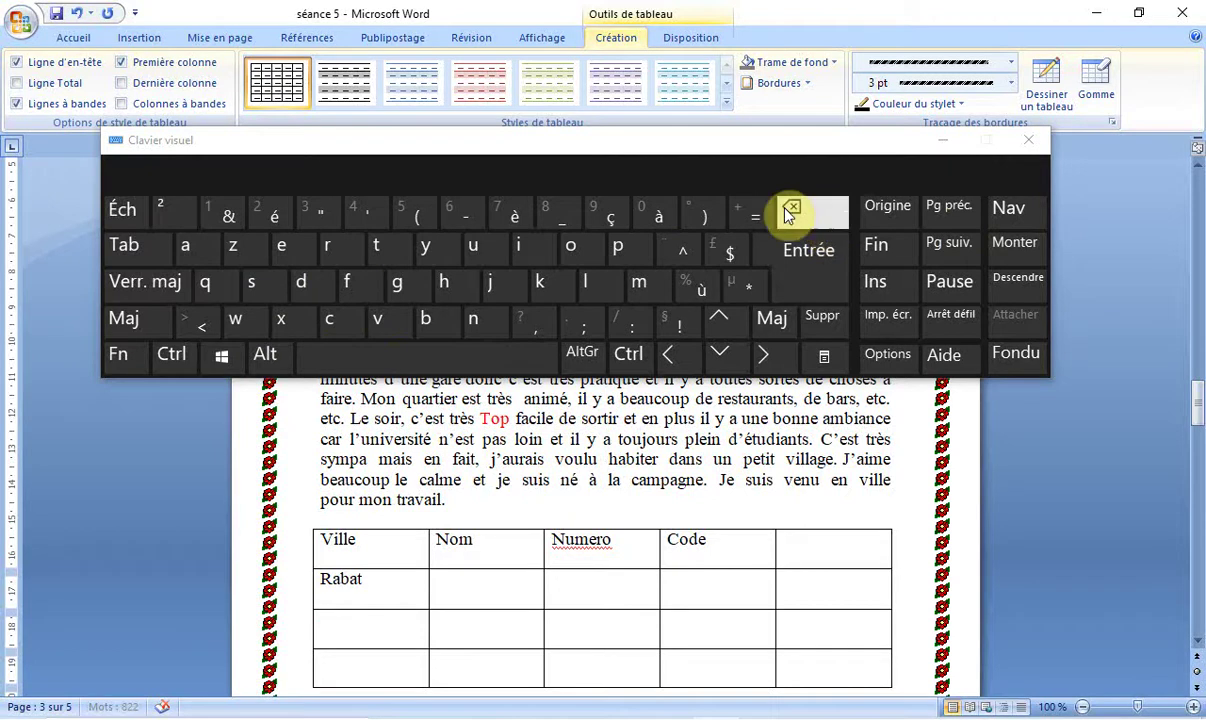
pyautogui.click(143, 287)
pyautogui.doubleClick(254, 284)
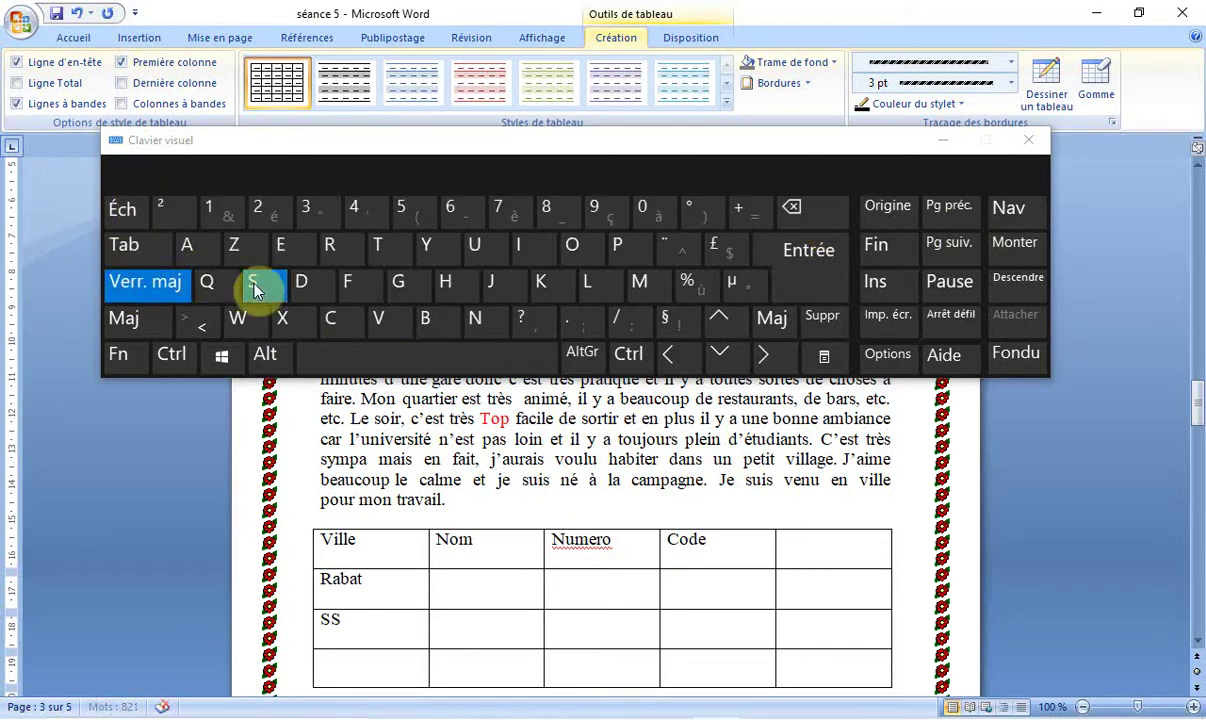
pyautogui.click(165, 286)
pyautogui.click(208, 247)
pyautogui.click(595, 284)
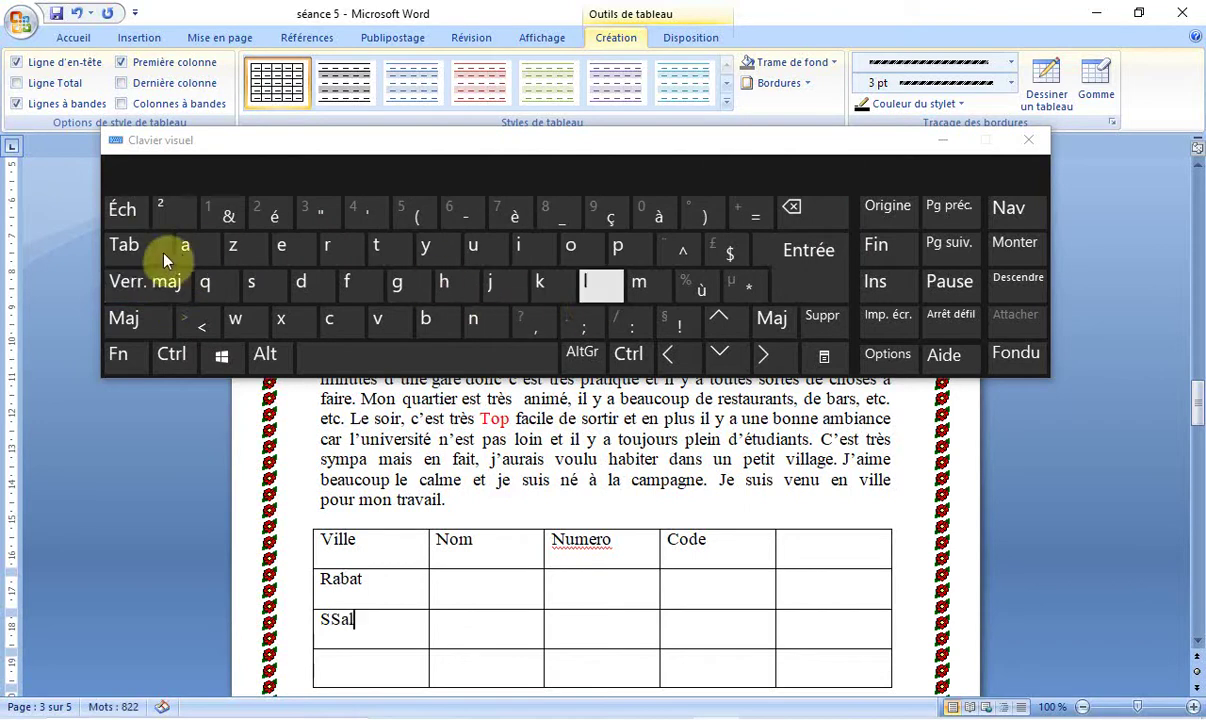
pyautogui.click(285, 218)
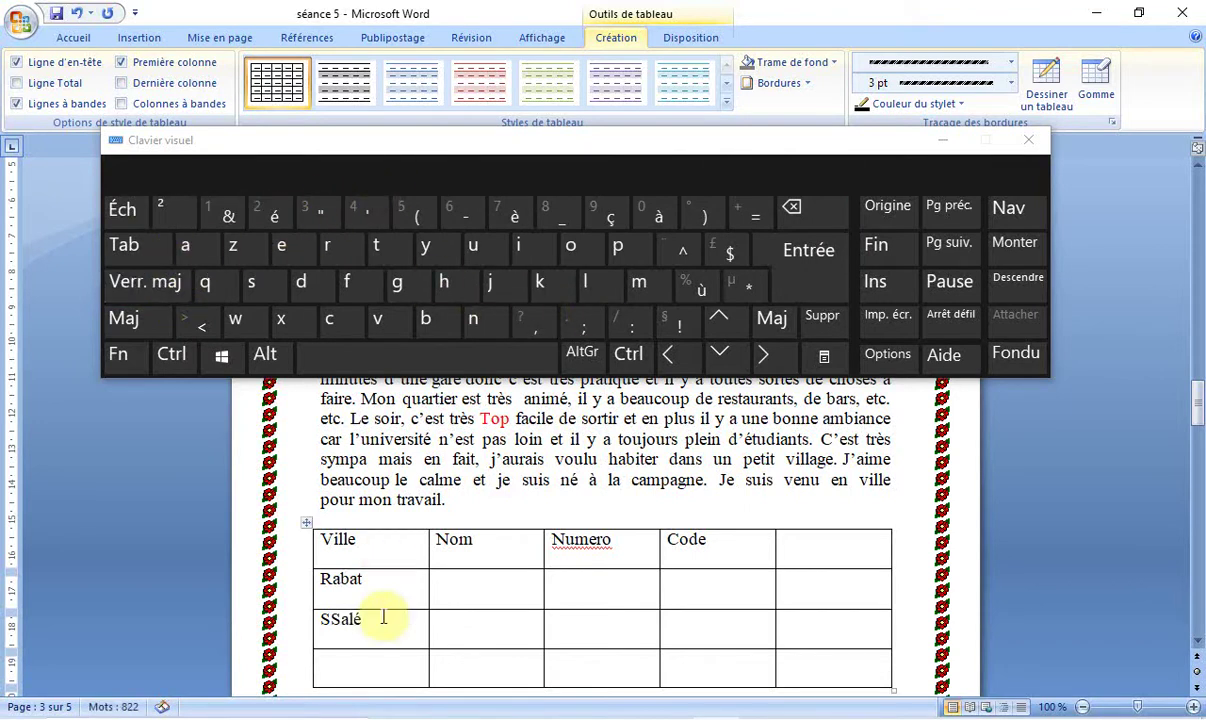
# Step: Enter "Témara" in the last cell of the Ville column
pyautogui.click(366, 677)
pyautogui.click(181, 290)
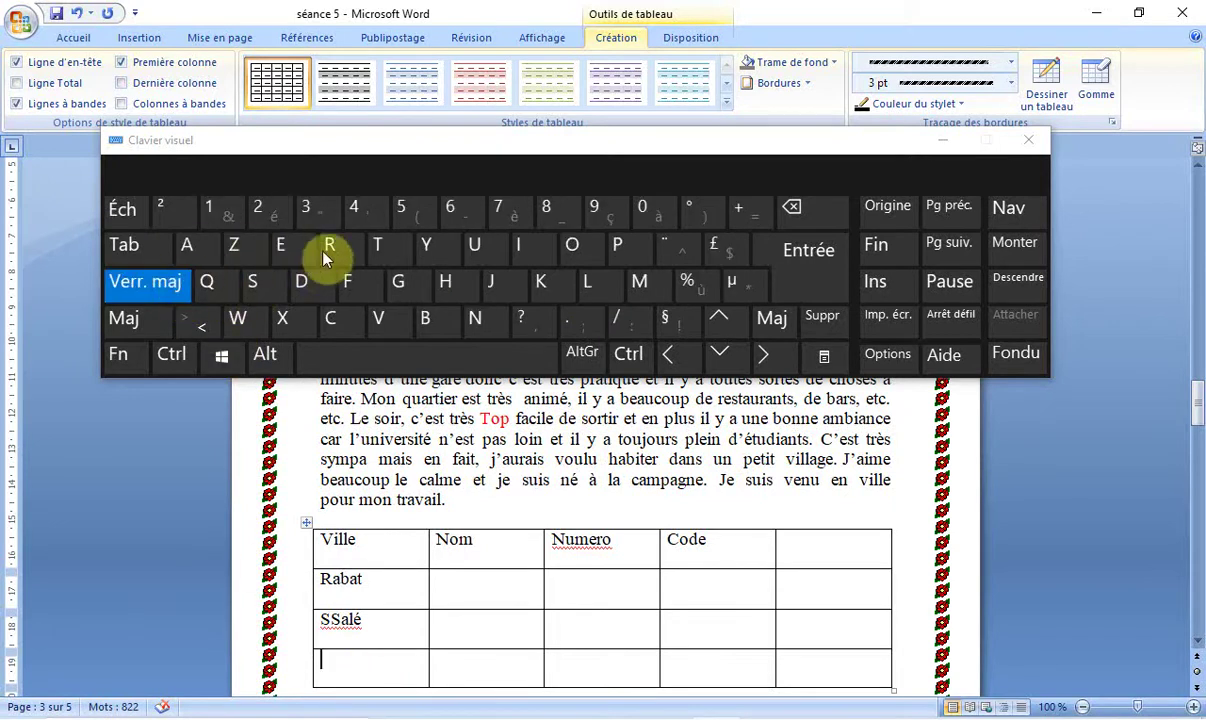
pyautogui.click(380, 248)
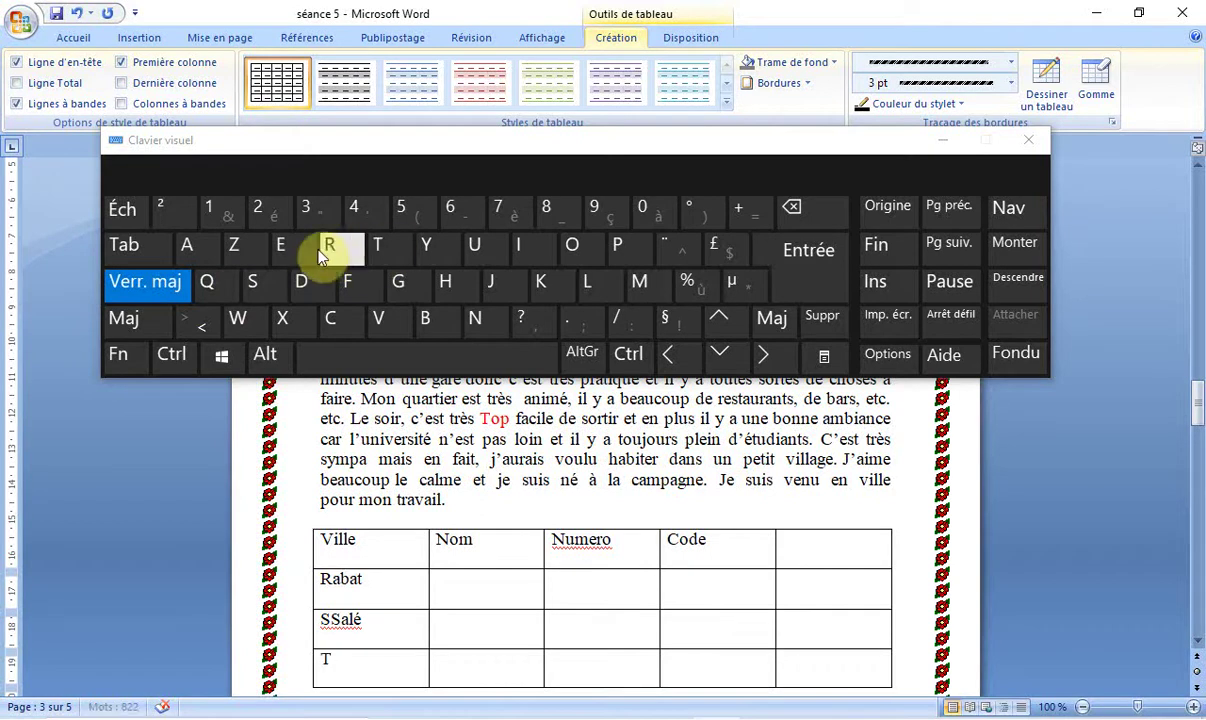
pyautogui.click(160, 290)
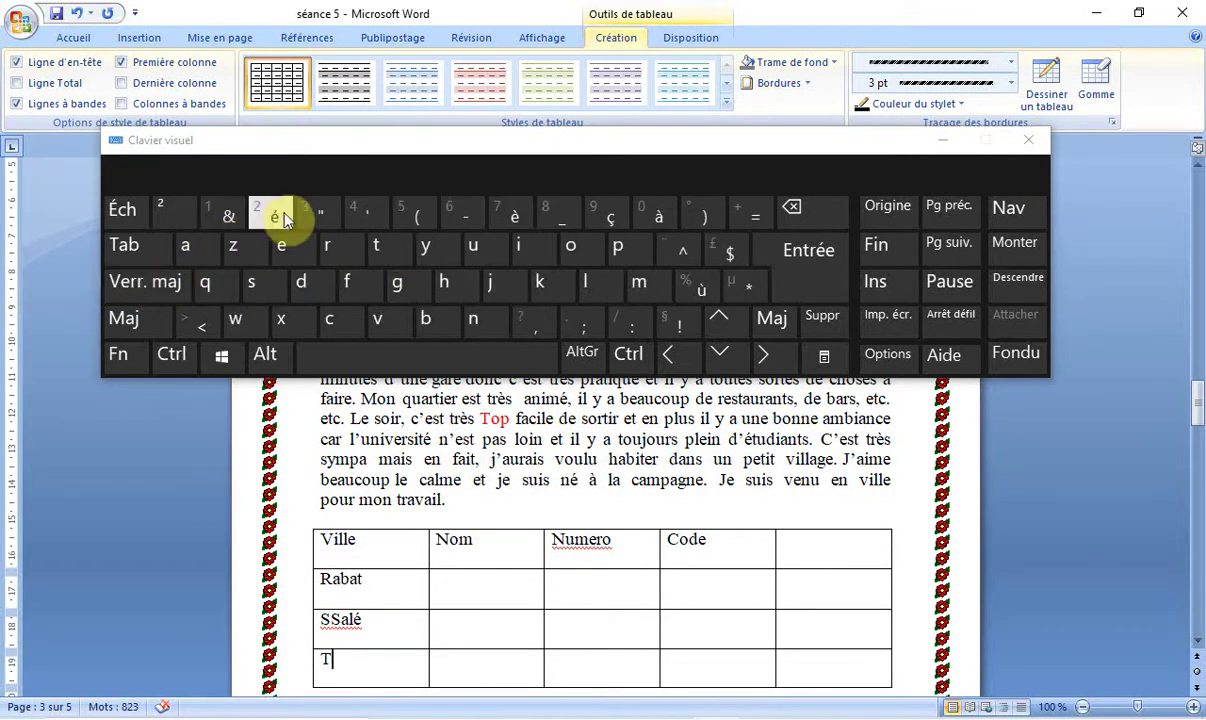
pyautogui.click(638, 282)
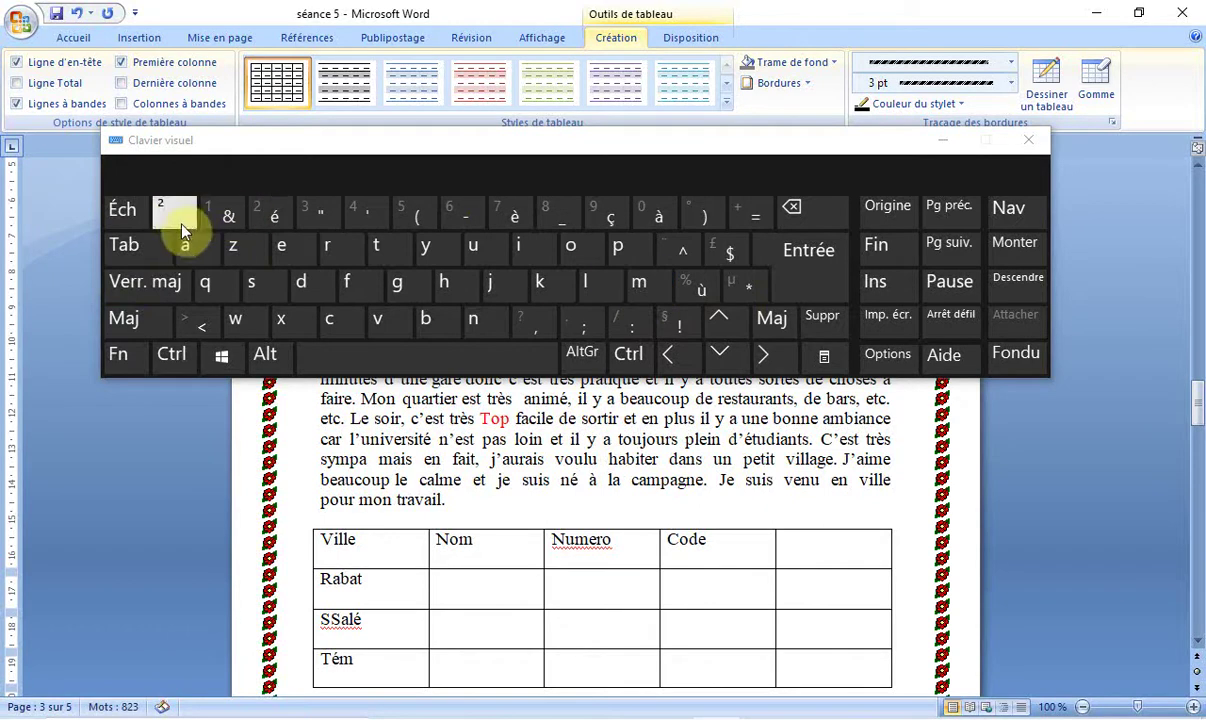
pyautogui.click(193, 256)
pyautogui.click(323, 260)
pyautogui.click(188, 248)
# Step: Enter the person's name, with only its initial capitalized, in the Nom cell of the Rabat row
pyautogui.click(442, 590)
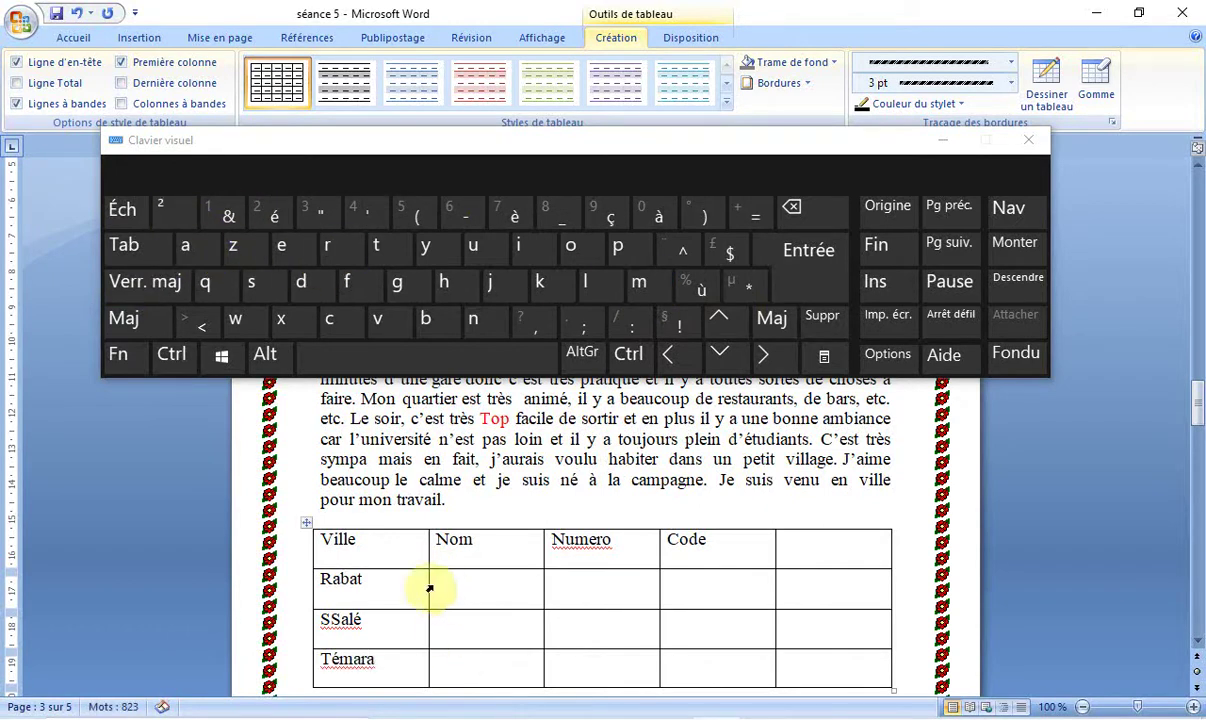
pyautogui.click(172, 298)
pyautogui.click(252, 282)
pyautogui.click(197, 248)
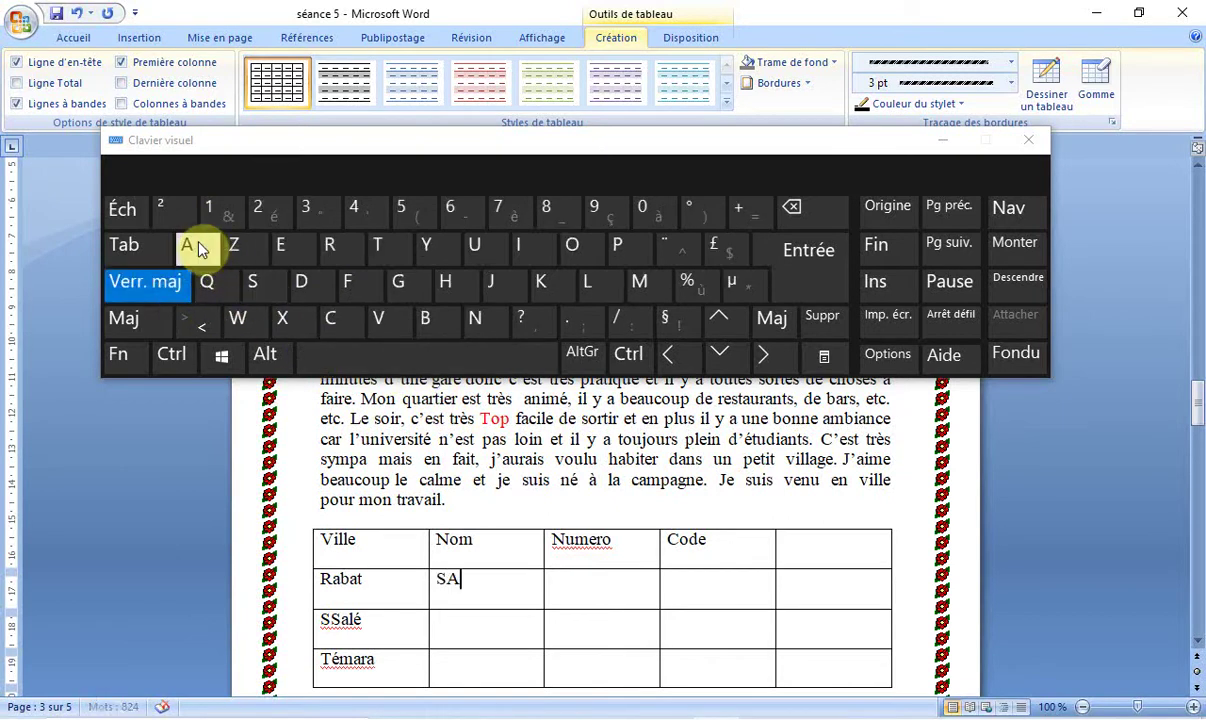
pyautogui.click(792, 212)
pyautogui.click(160, 282)
pyautogui.click(188, 247)
pyautogui.click(610, 288)
pyautogui.click(520, 245)
pyautogui.click(645, 289)
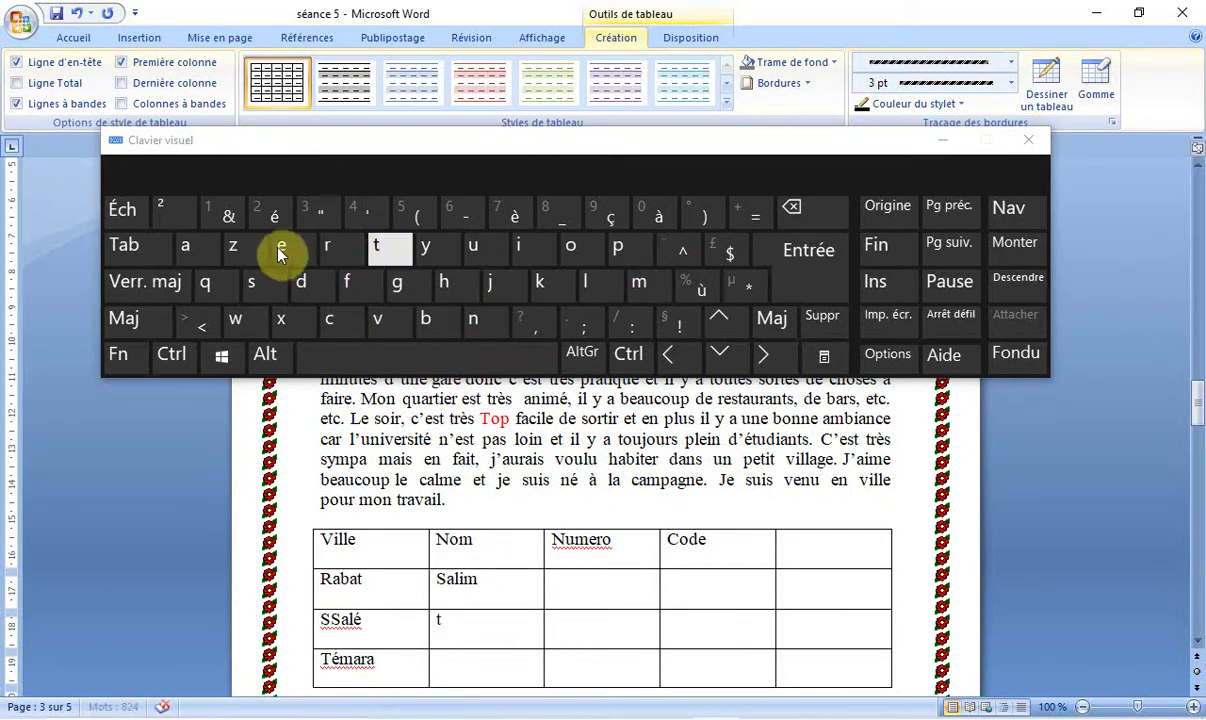
# Step: Enter the second person's name with a capital initial in the Nom cell of the SSalé row
pyautogui.write('t')
pyautogui.click(792, 207)
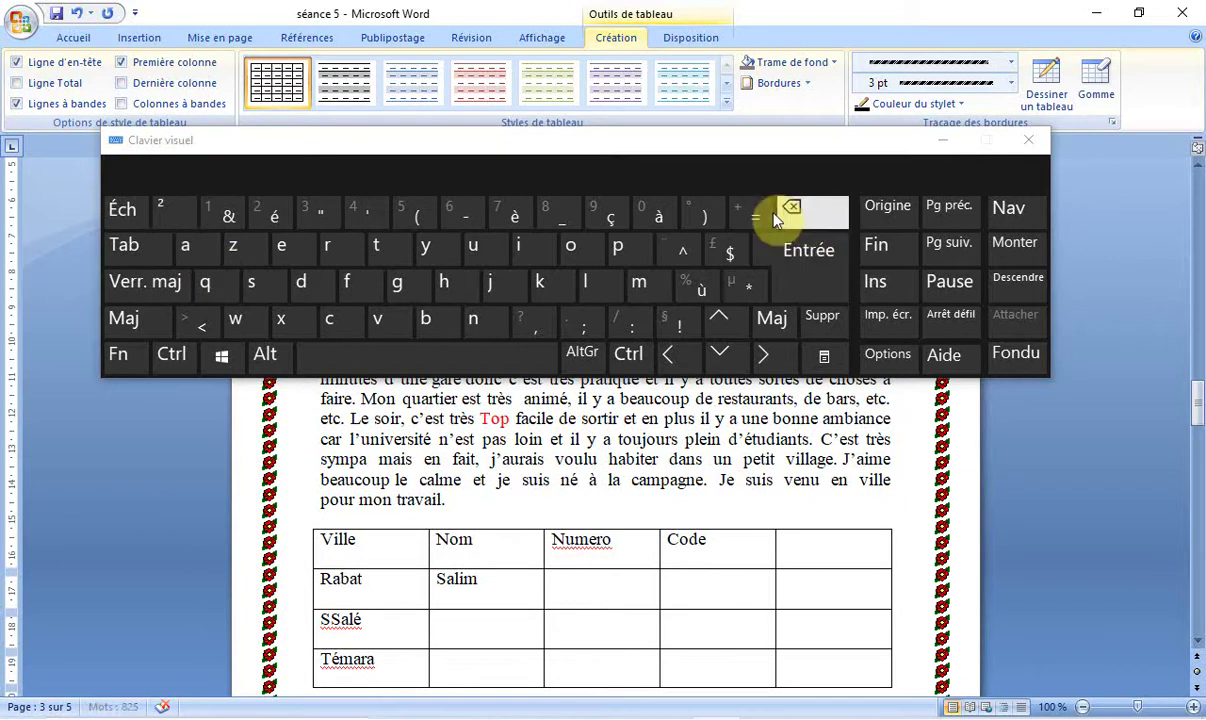
pyautogui.click(160, 282)
pyautogui.click(378, 245)
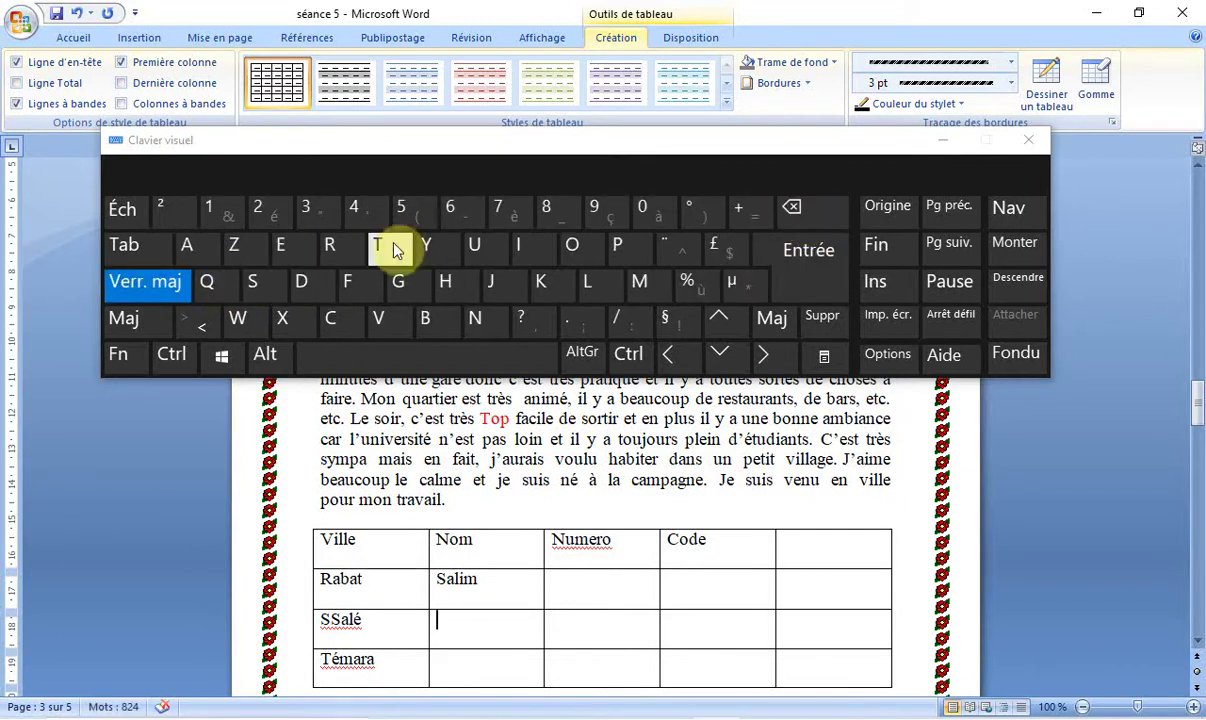
pyautogui.click(160, 280)
pyautogui.click(180, 245)
pyautogui.click(446, 285)
pyautogui.click(184, 246)
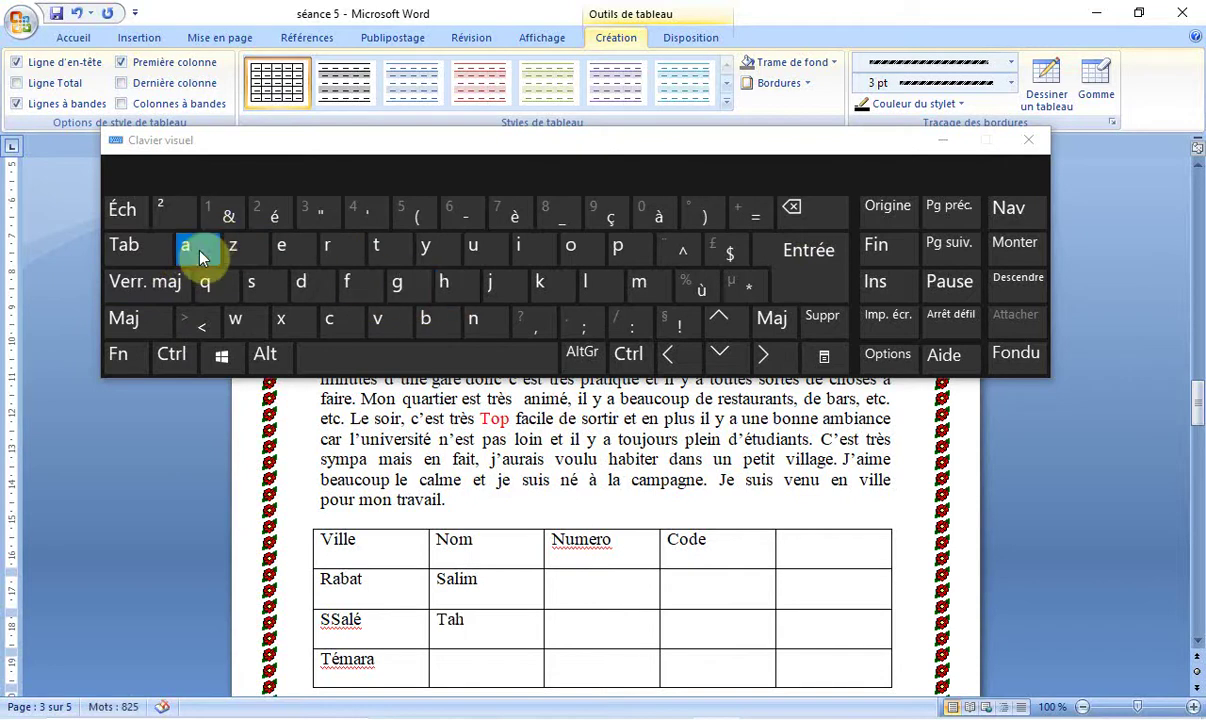
# Step: Enter the third person's name with a capital initial in the Nom cell of the Témara row
pyautogui.click(469, 676)
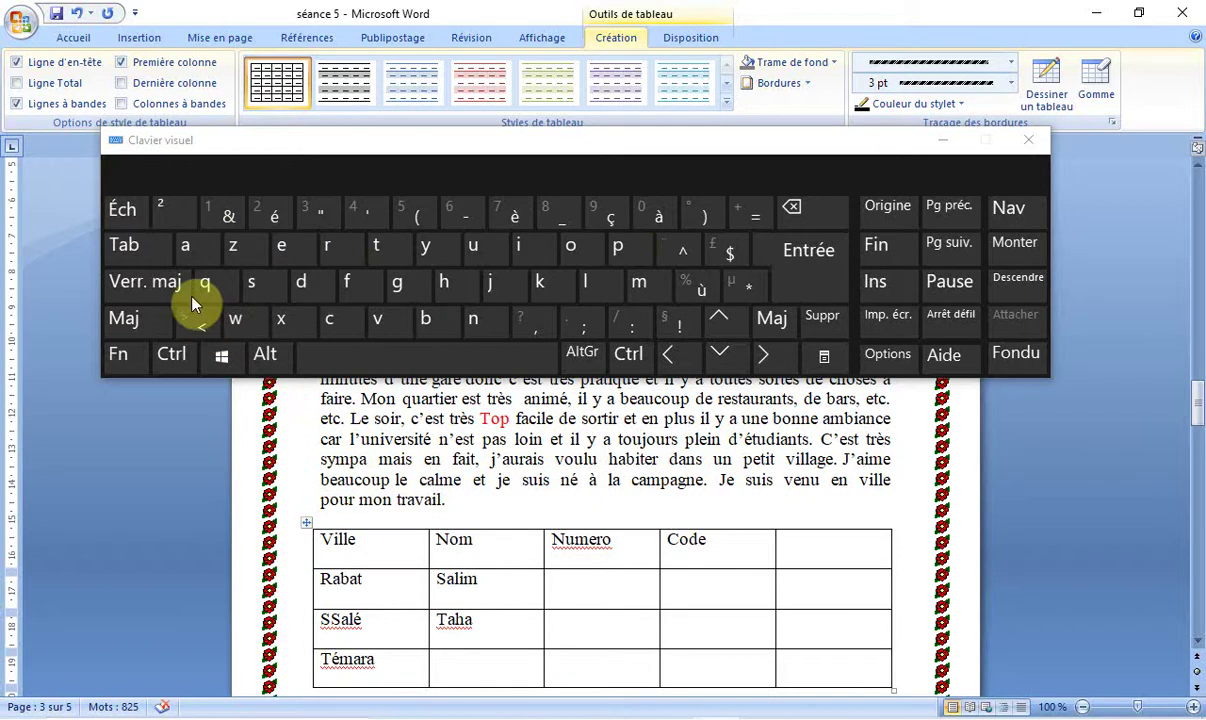
pyautogui.click(168, 283)
pyautogui.click(541, 252)
pyautogui.click(150, 279)
pyautogui.click(634, 294)
pyautogui.click(477, 318)
pyautogui.click(287, 247)
# Step: Replace the "Code" heading in the table's fourth column with "Montion"
pyautogui.click(616, 585)
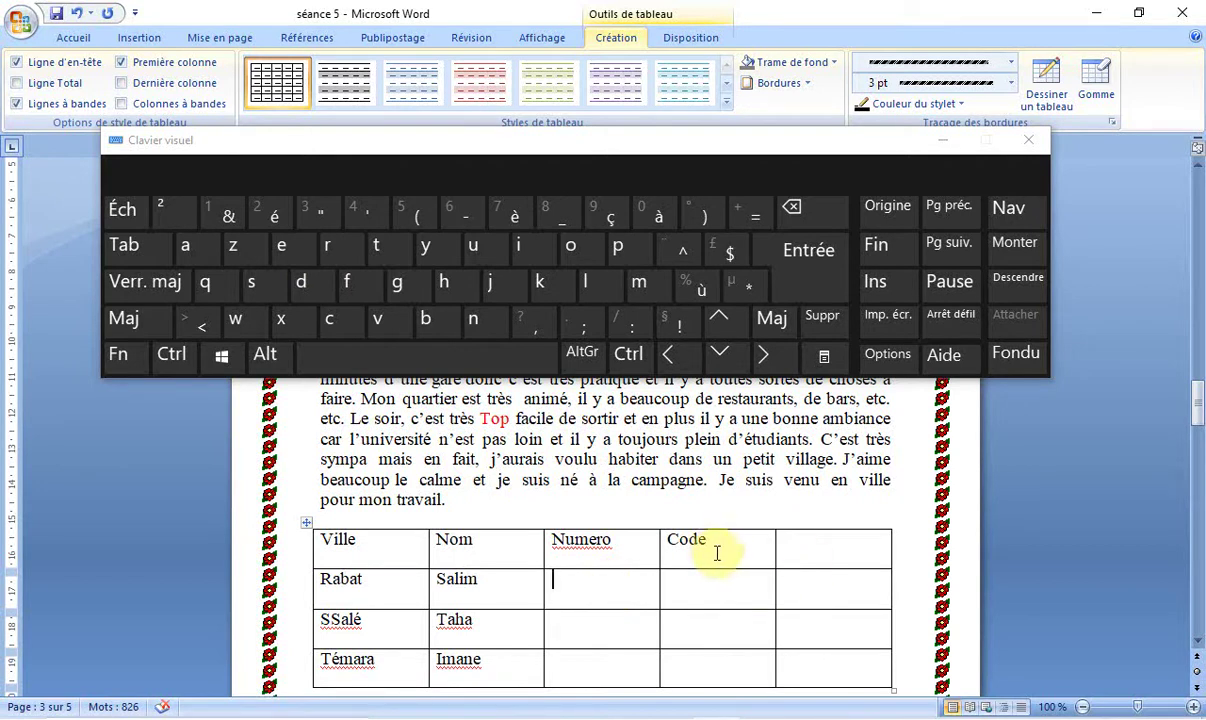
pyautogui.moveTo(711, 541); pyautogui.dragTo(669, 545)
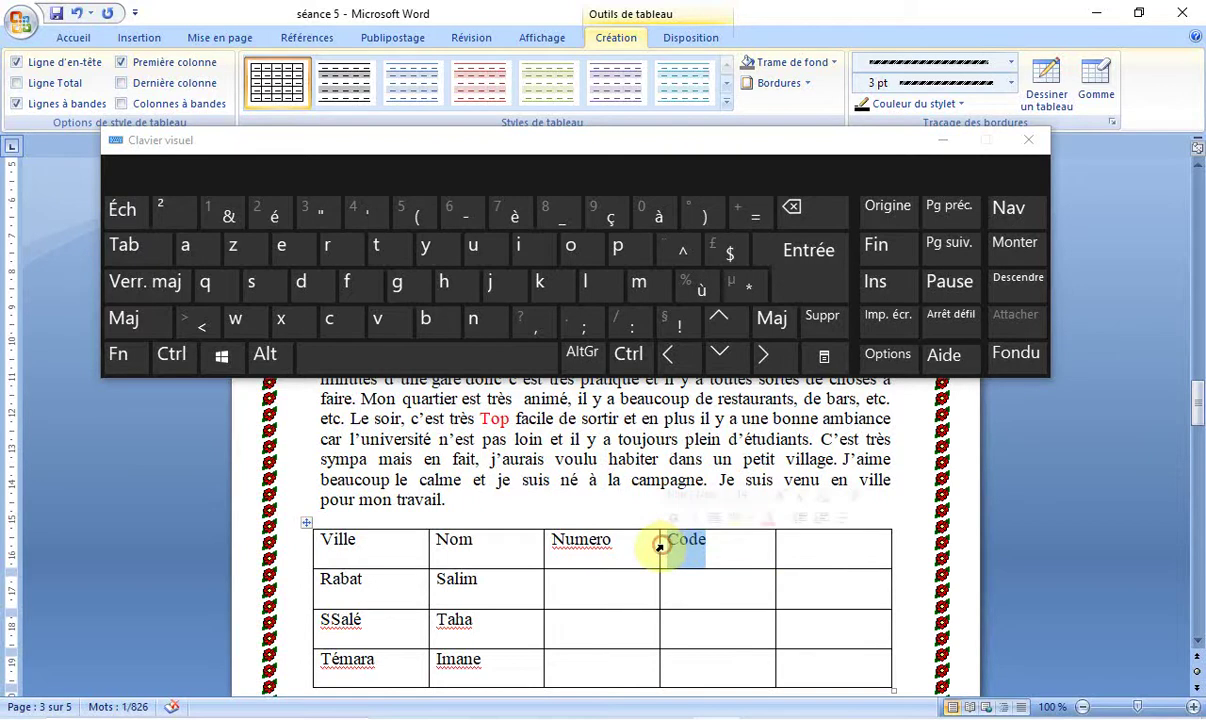
pyautogui.click(165, 283)
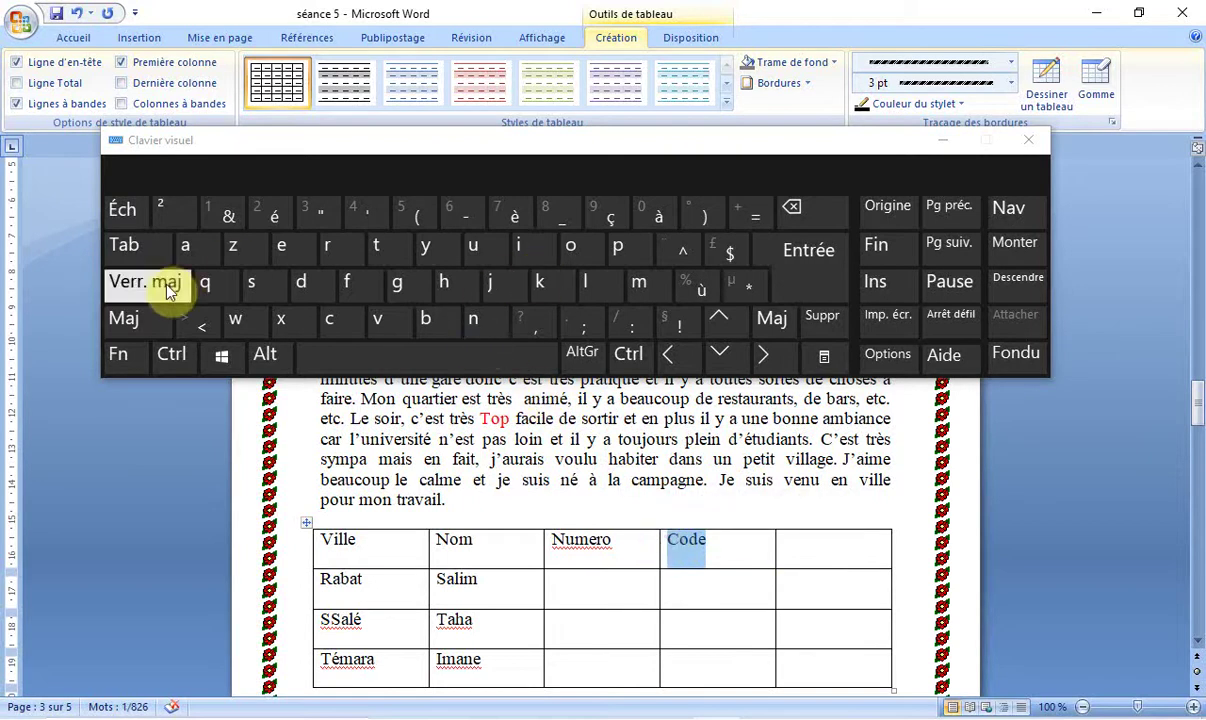
pyautogui.click(640, 284)
pyautogui.click(572, 246)
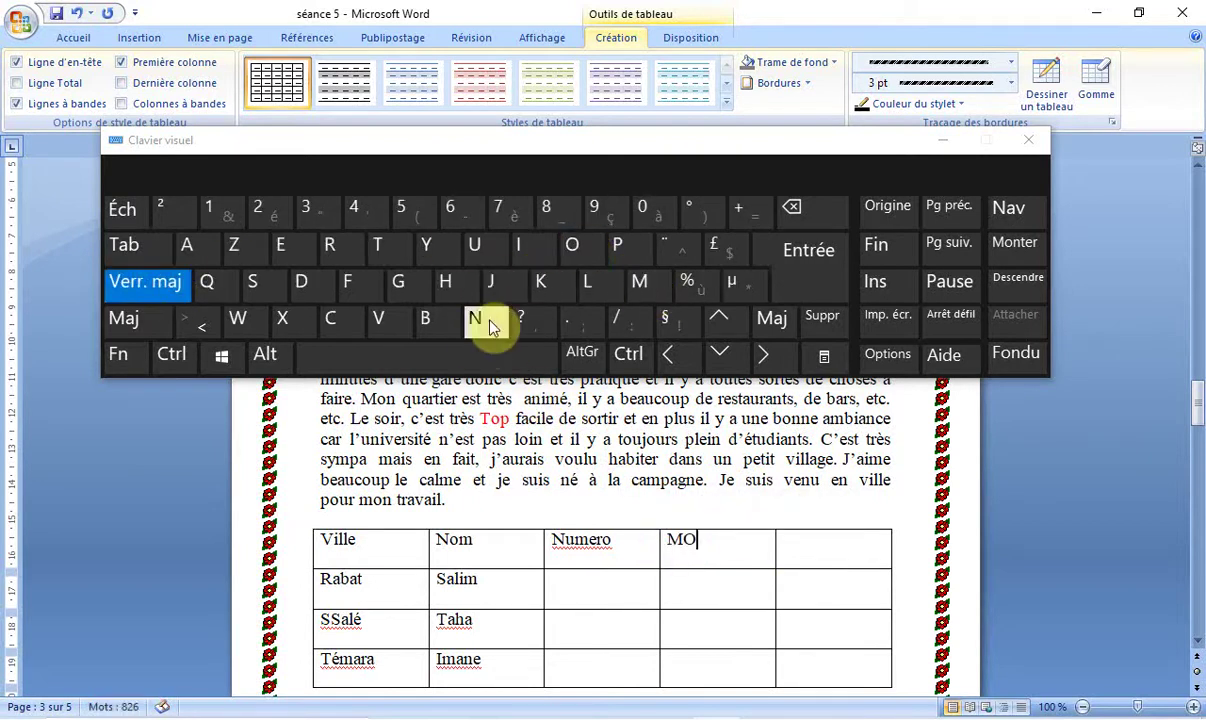
pyautogui.click(808, 209)
pyautogui.click(827, 209)
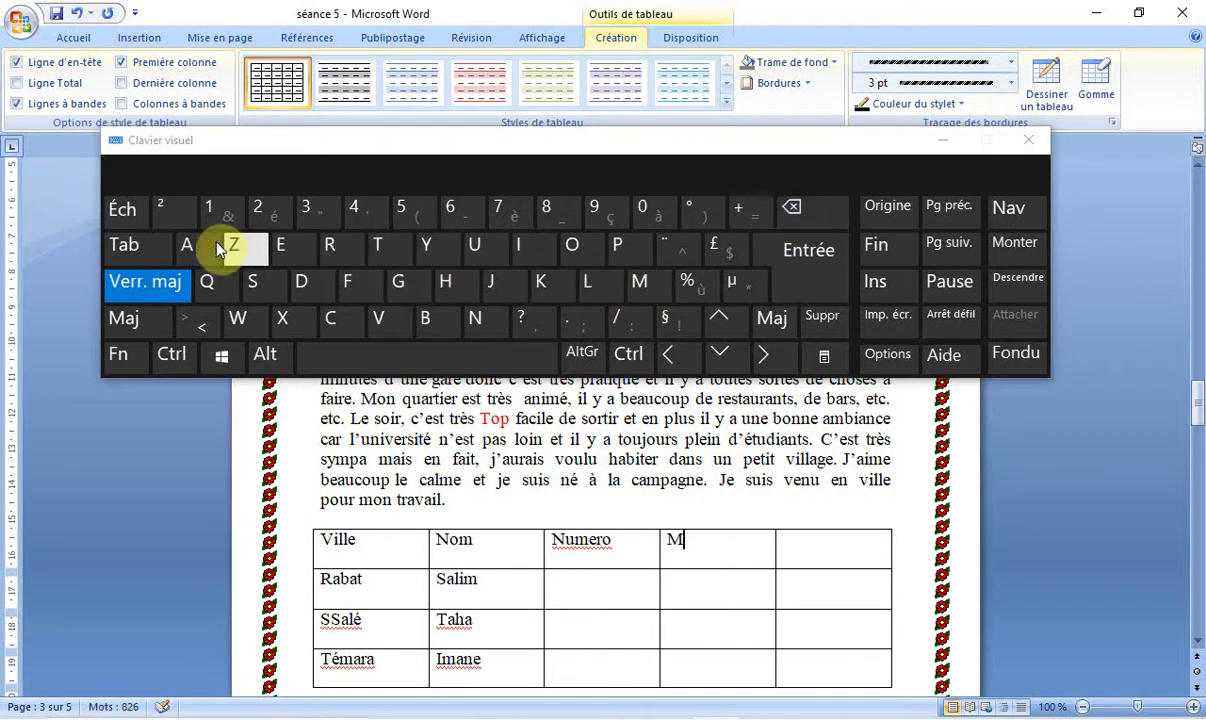
pyautogui.click(160, 284)
pyautogui.click(574, 246)
pyautogui.click(483, 330)
pyautogui.click(384, 245)
pyautogui.click(528, 247)
pyautogui.click(568, 247)
pyautogui.click(474, 320)
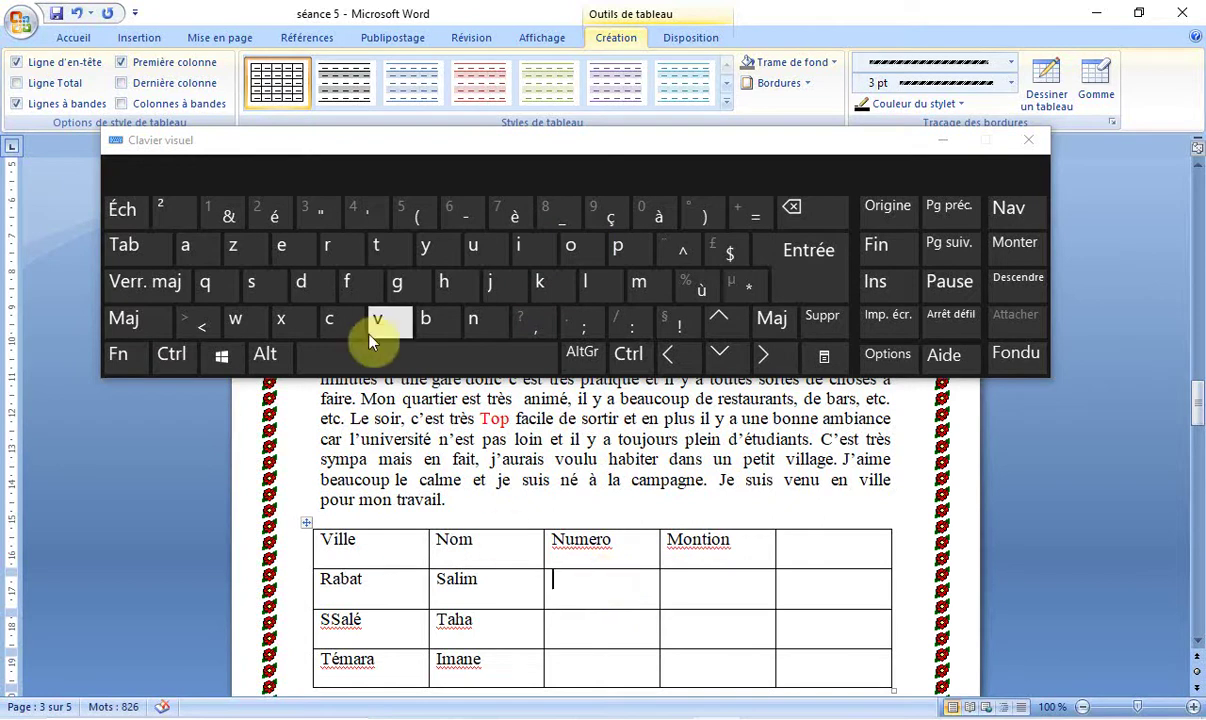
# Step: Number the three rows under the Numero heading 1, 2 and 3
pyautogui.click(150, 281)
pyautogui.click(210, 216)
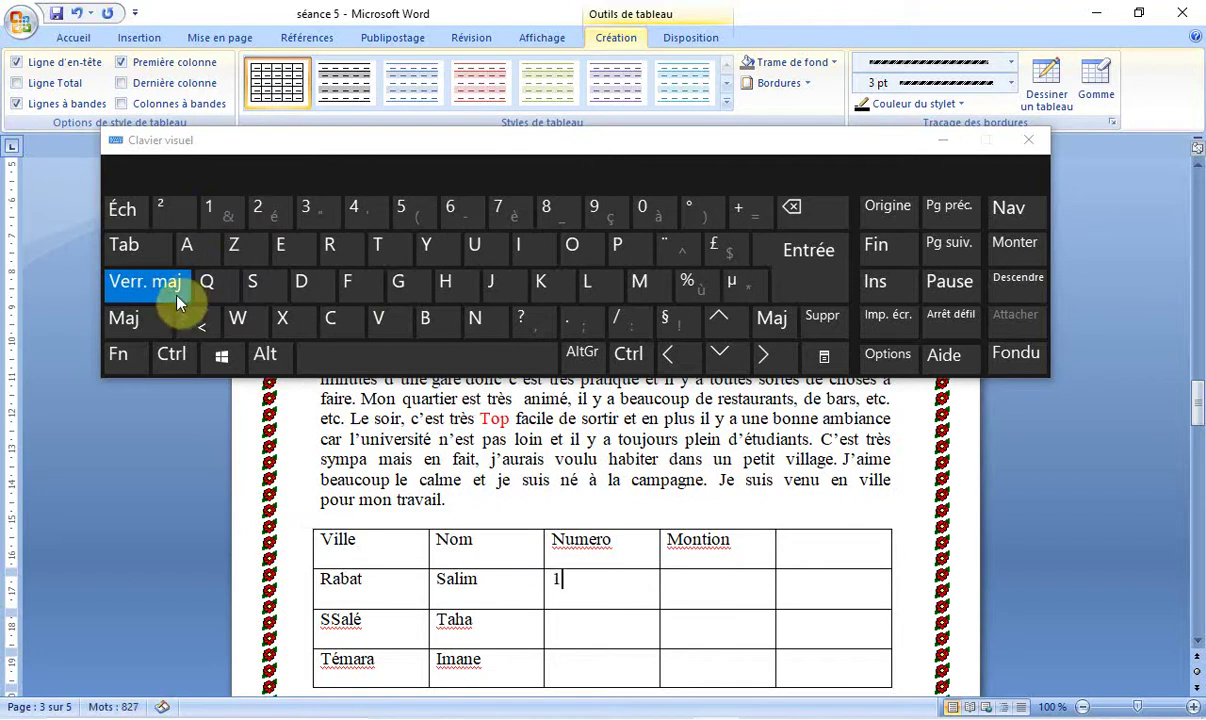
pyautogui.click(579, 630)
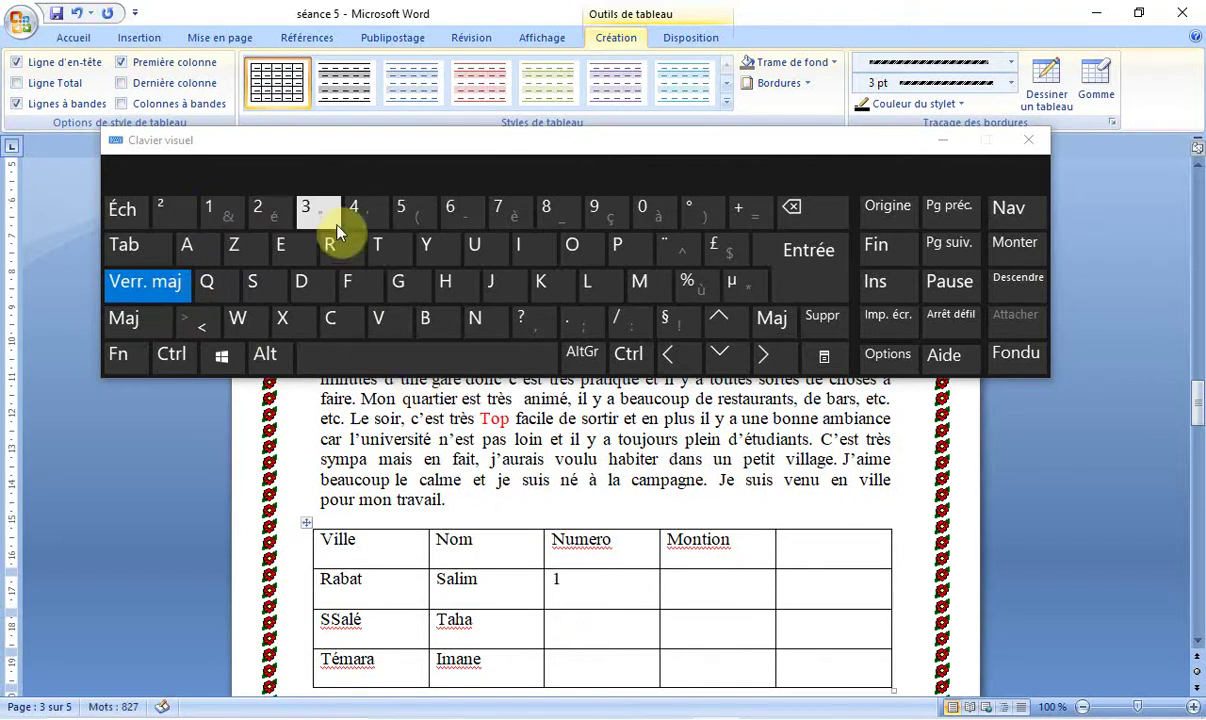
pyautogui.click(264, 207)
pyautogui.click(569, 672)
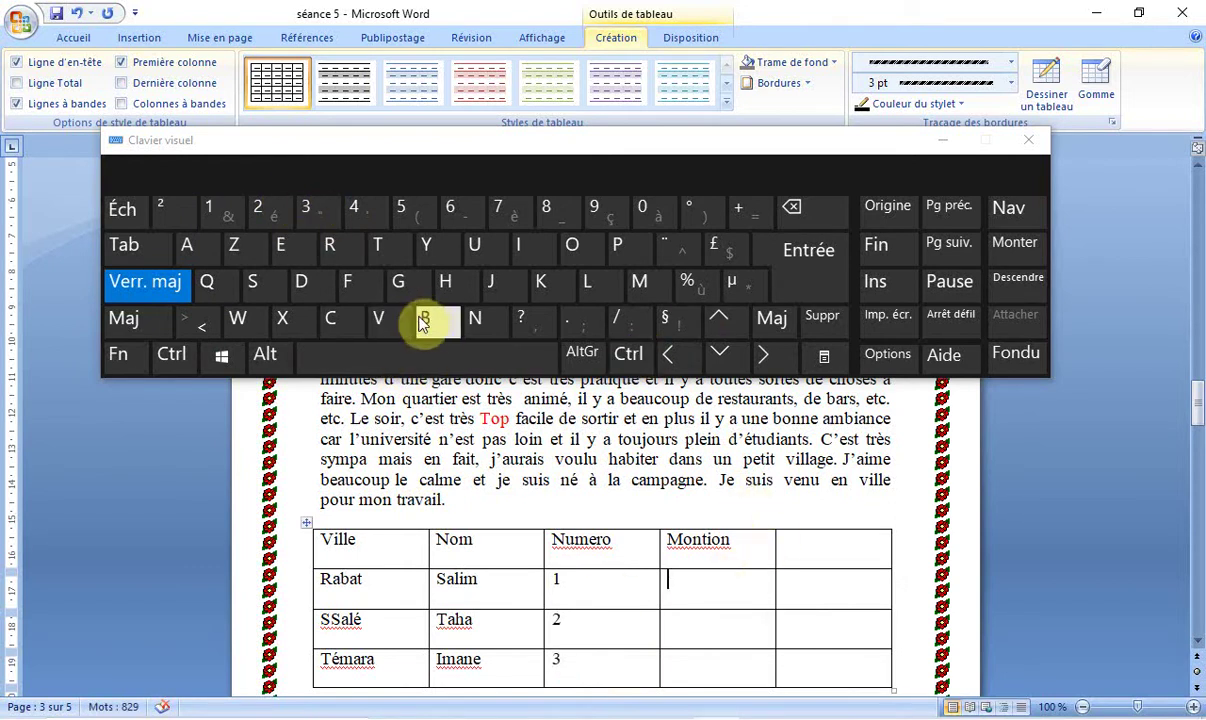
# Step: Enter "Tres bien" in the Montion cell of the Rabat row
pyautogui.click(377, 246)
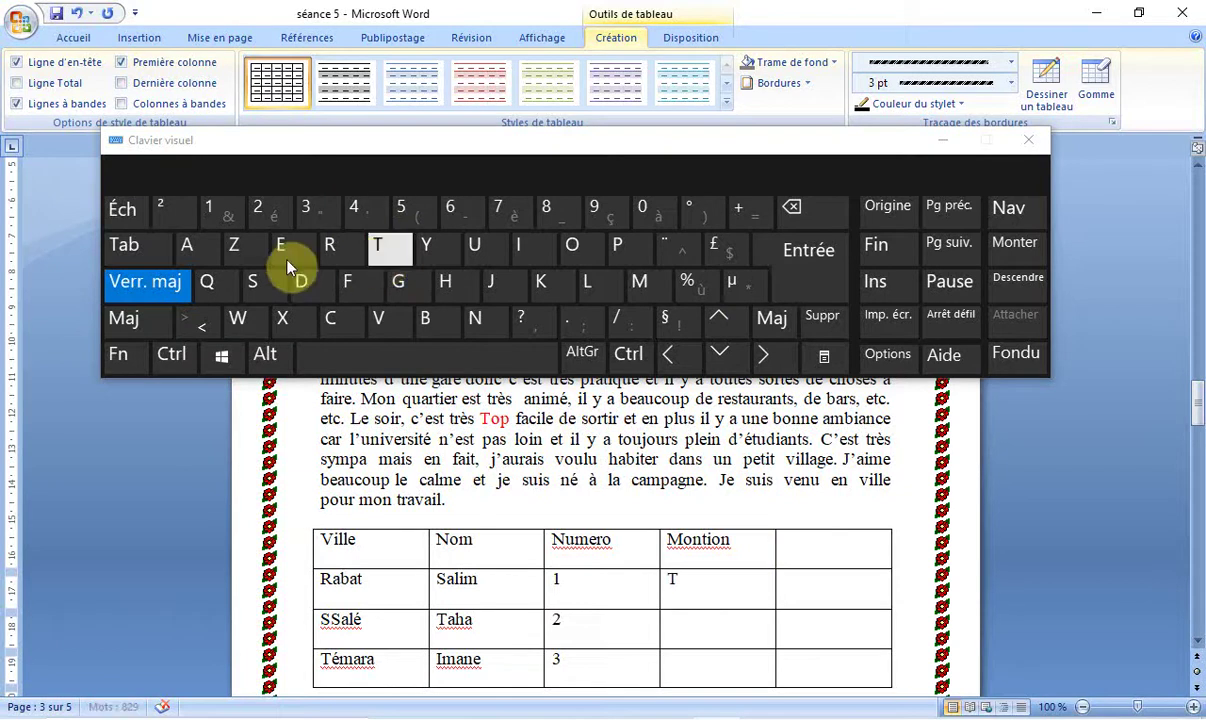
pyautogui.click(165, 284)
pyautogui.click(318, 240)
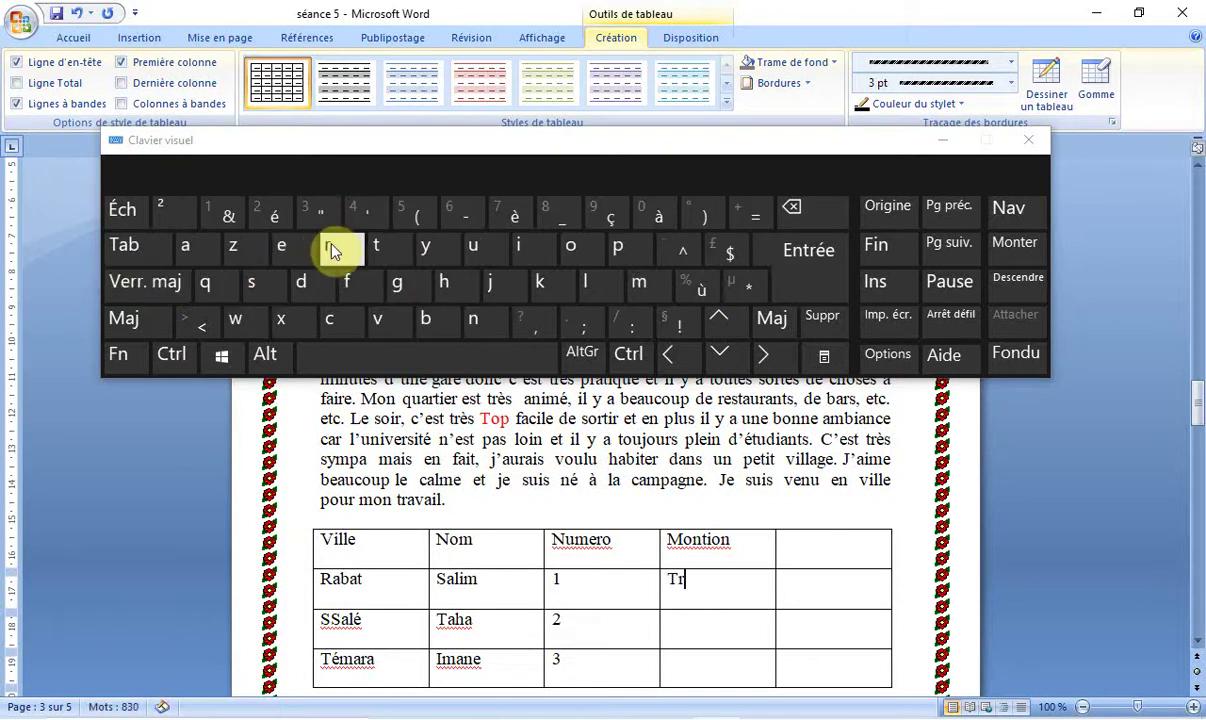
pyautogui.click(290, 250)
pyautogui.click(697, 246)
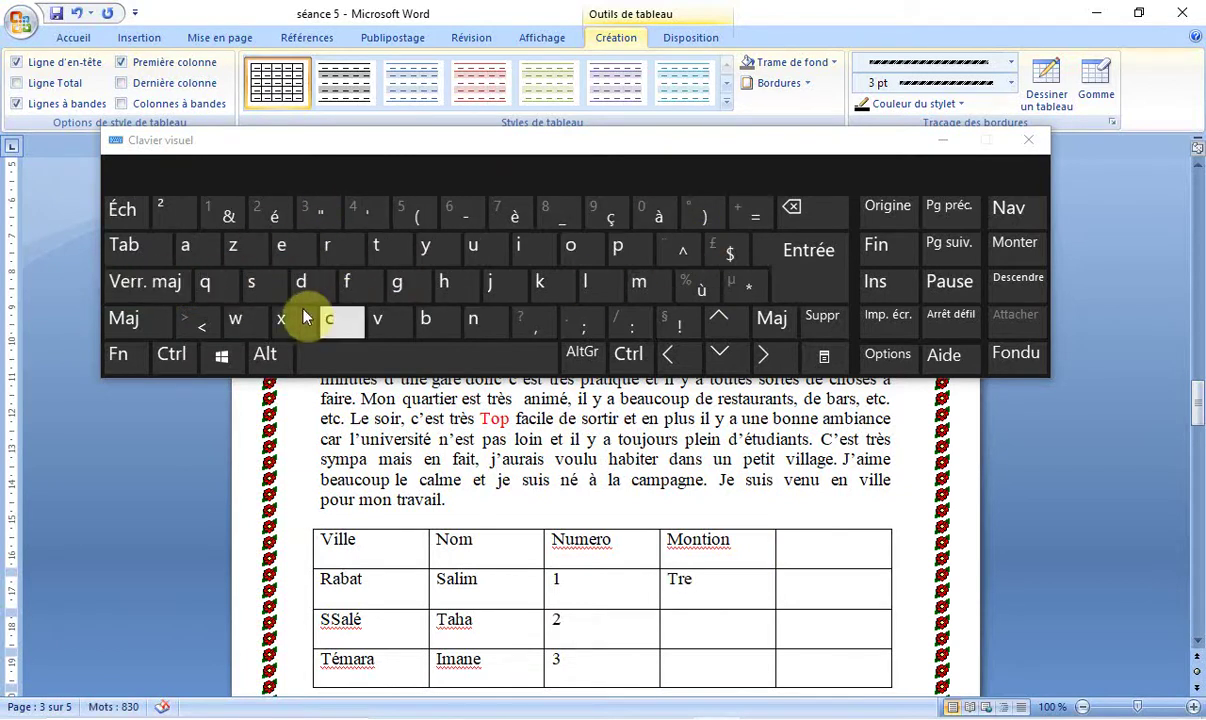
pyautogui.click(254, 288)
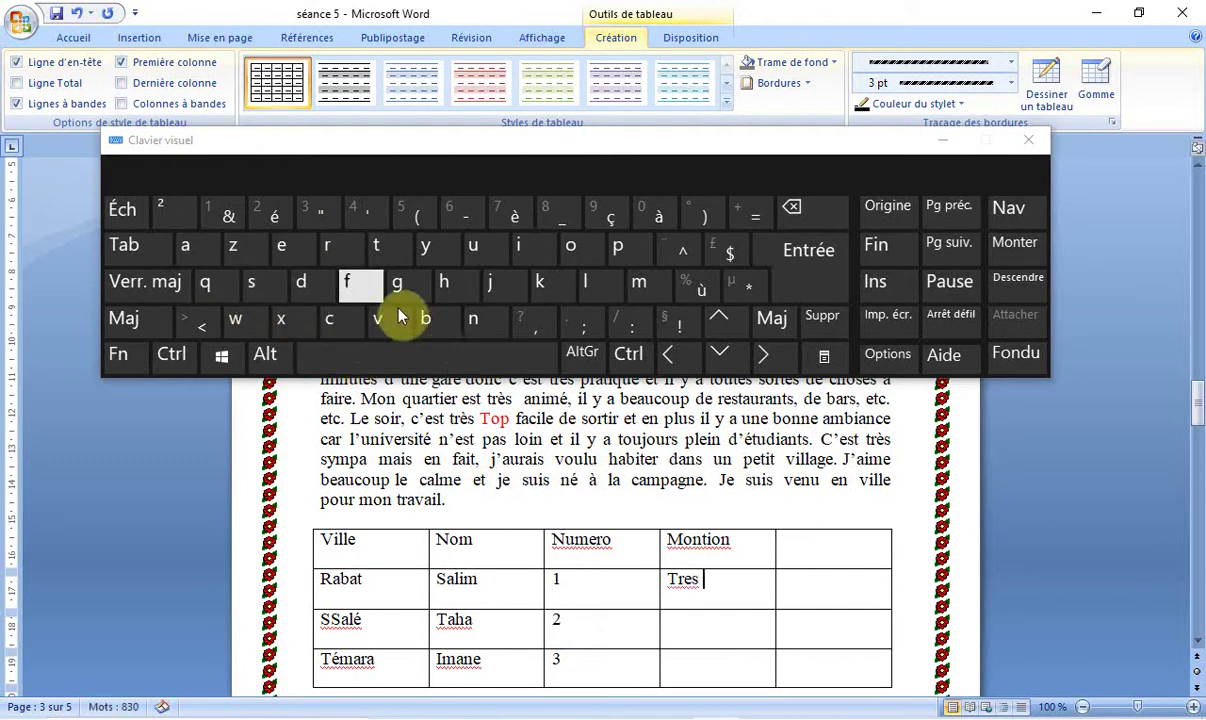
pyautogui.click(440, 330)
pyautogui.click(518, 247)
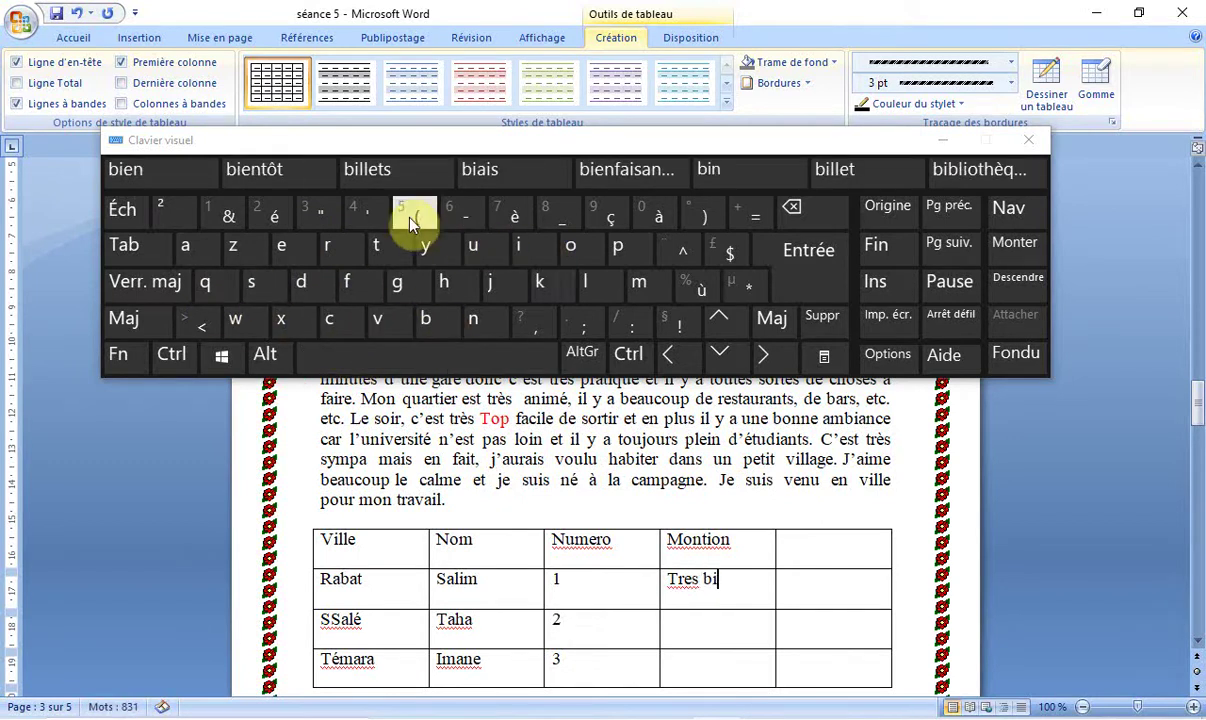
pyautogui.click(167, 169)
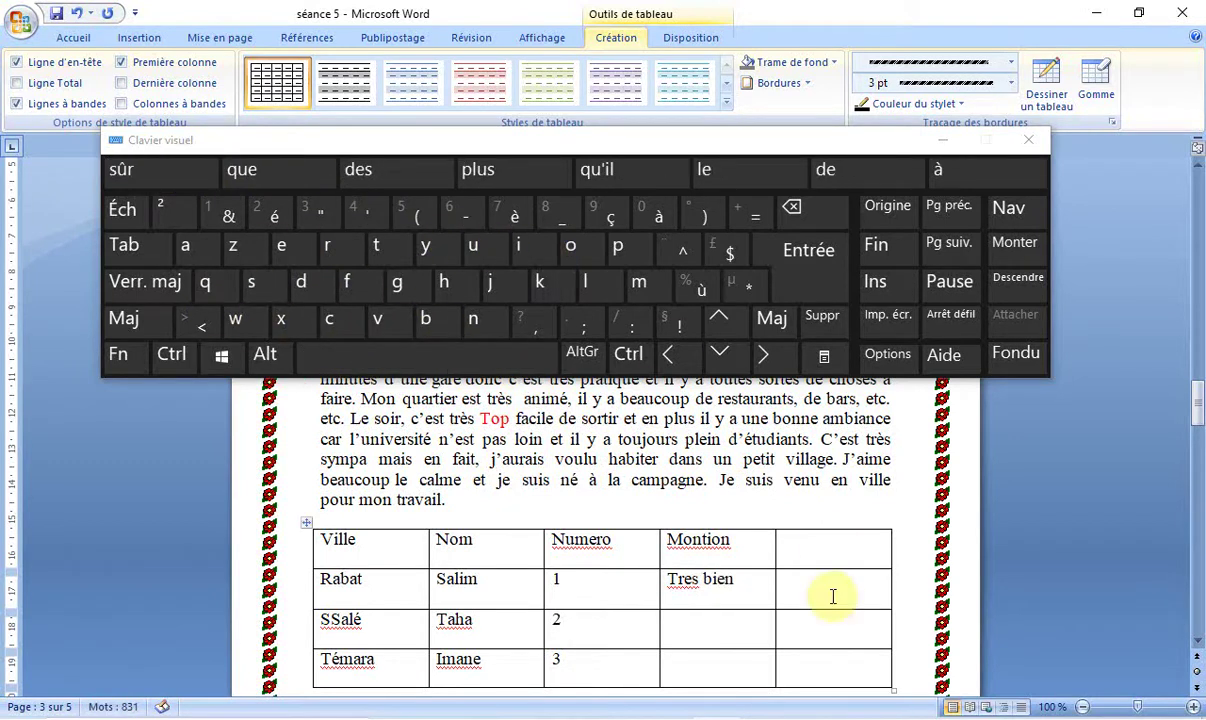
# Step: Enter "Bien" with a capital initial in the Montion cell of the SSalé row
pyautogui.click(425, 318)
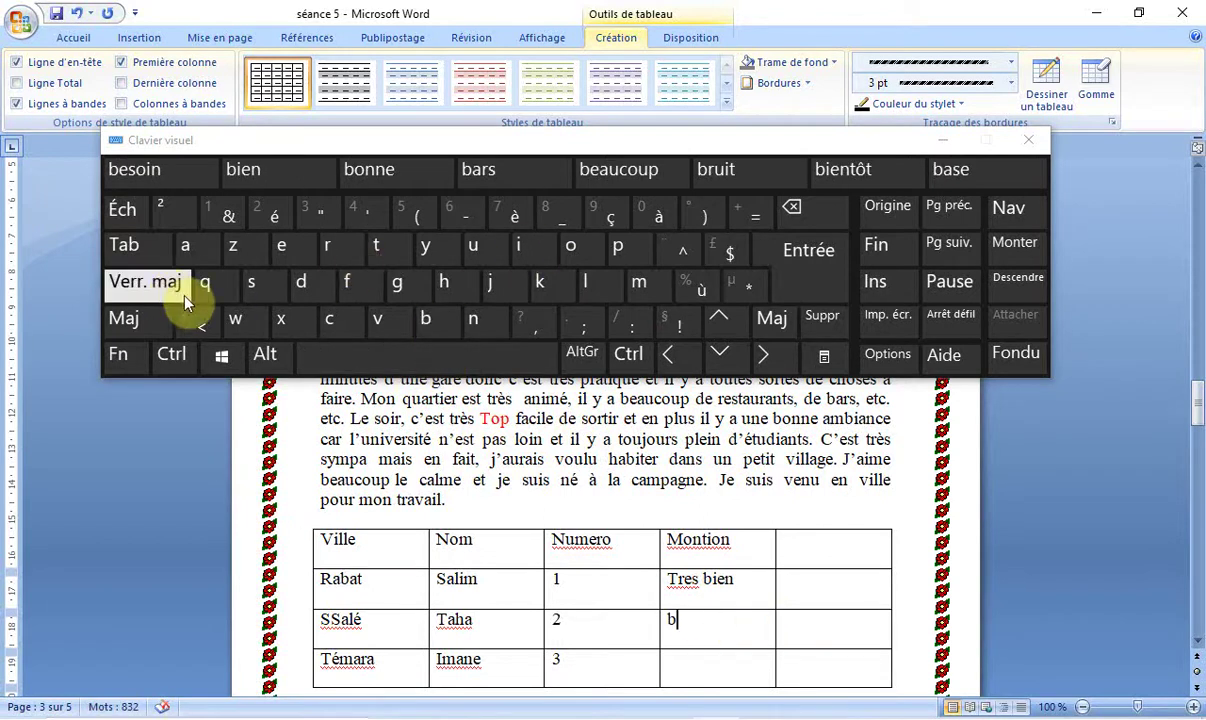
pyautogui.click(162, 280)
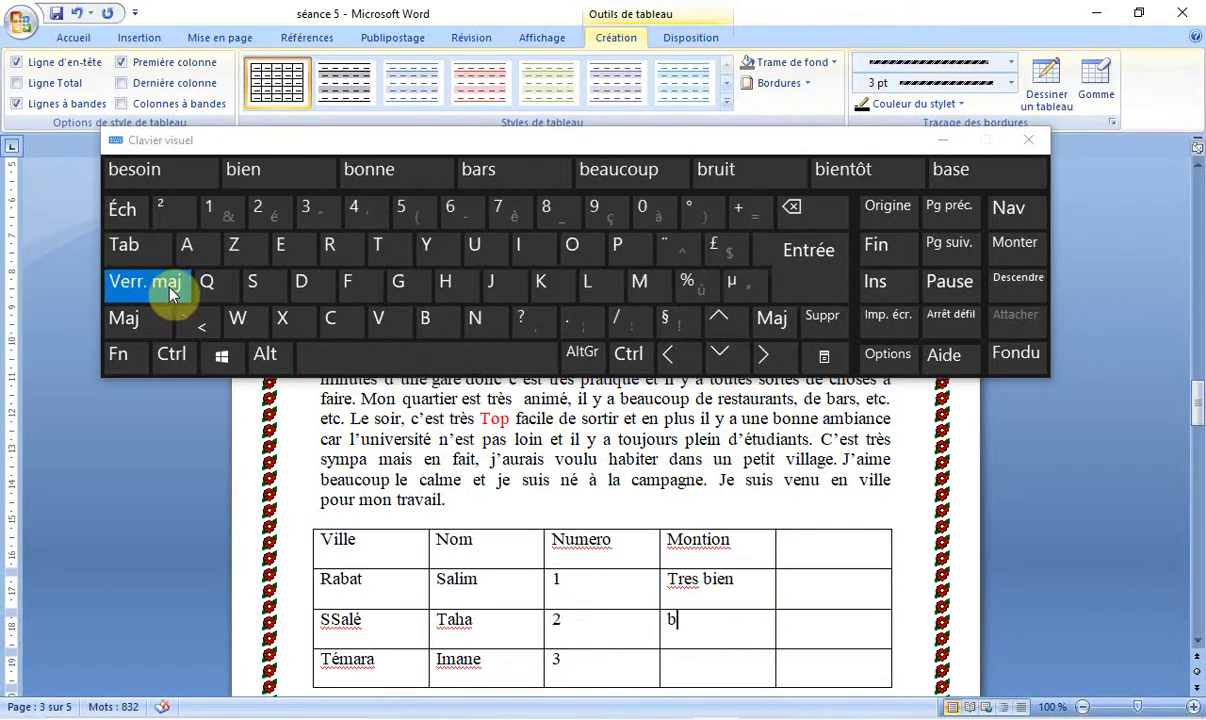
pyautogui.click(797, 215)
pyautogui.click(432, 318)
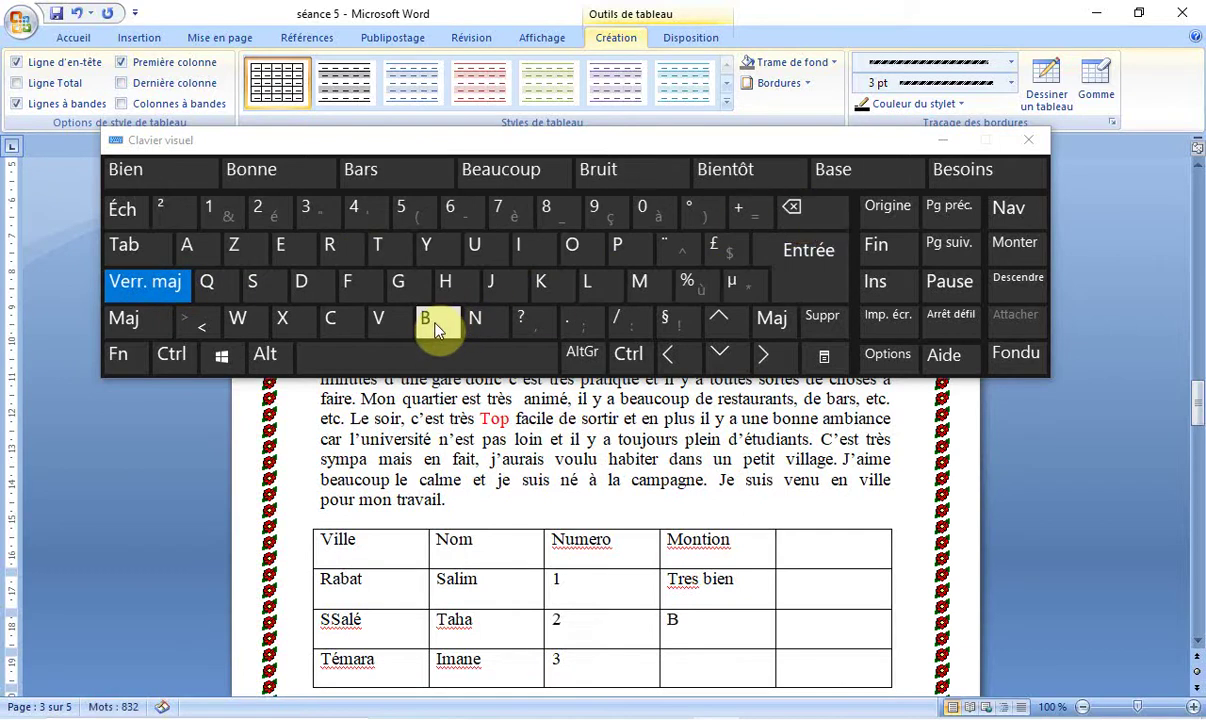
pyautogui.click(162, 162)
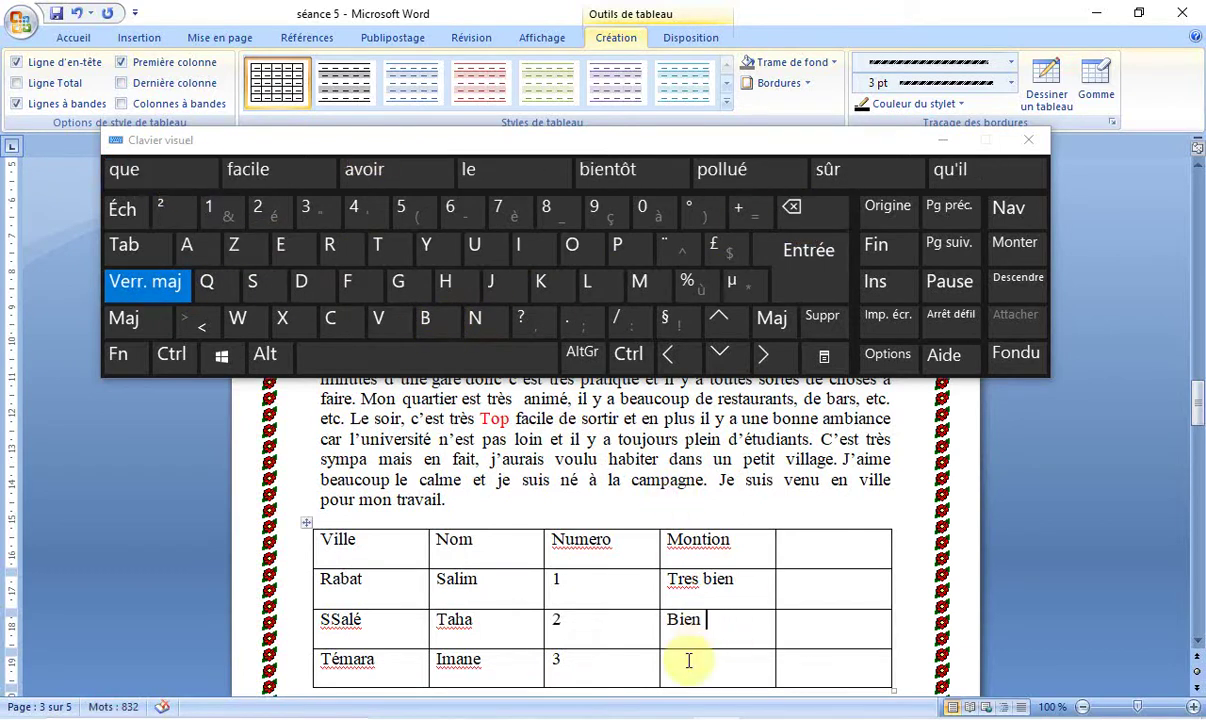
# Step: Enter "Assez bien" with a capital initial in the Montion cell of the Témara row
pyautogui.click(202, 255)
pyautogui.click(168, 281)
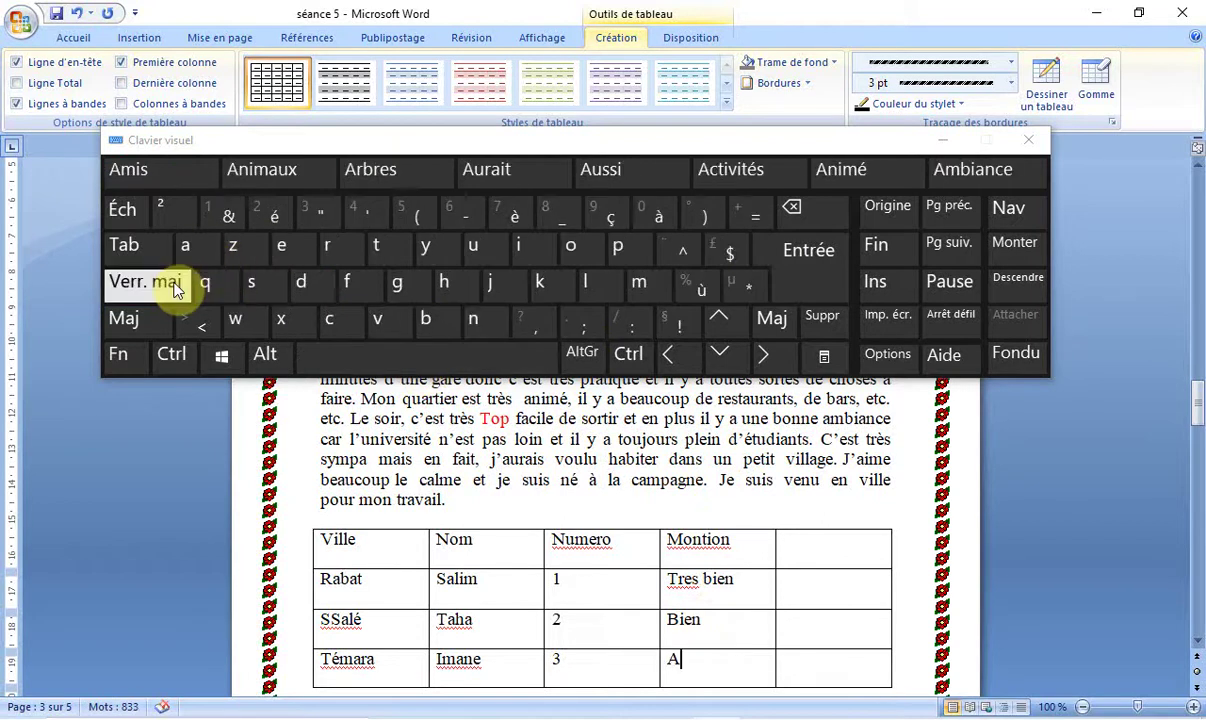
pyautogui.click(254, 283)
pyautogui.click(254, 283)
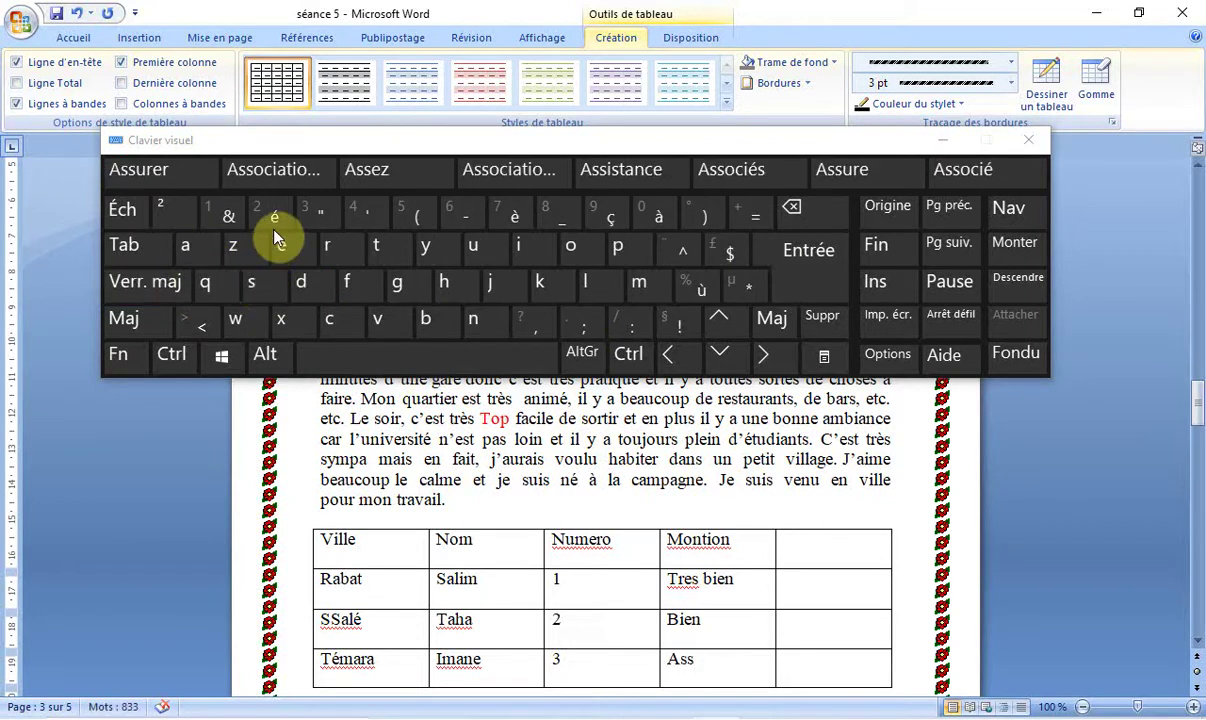
pyautogui.click(288, 260)
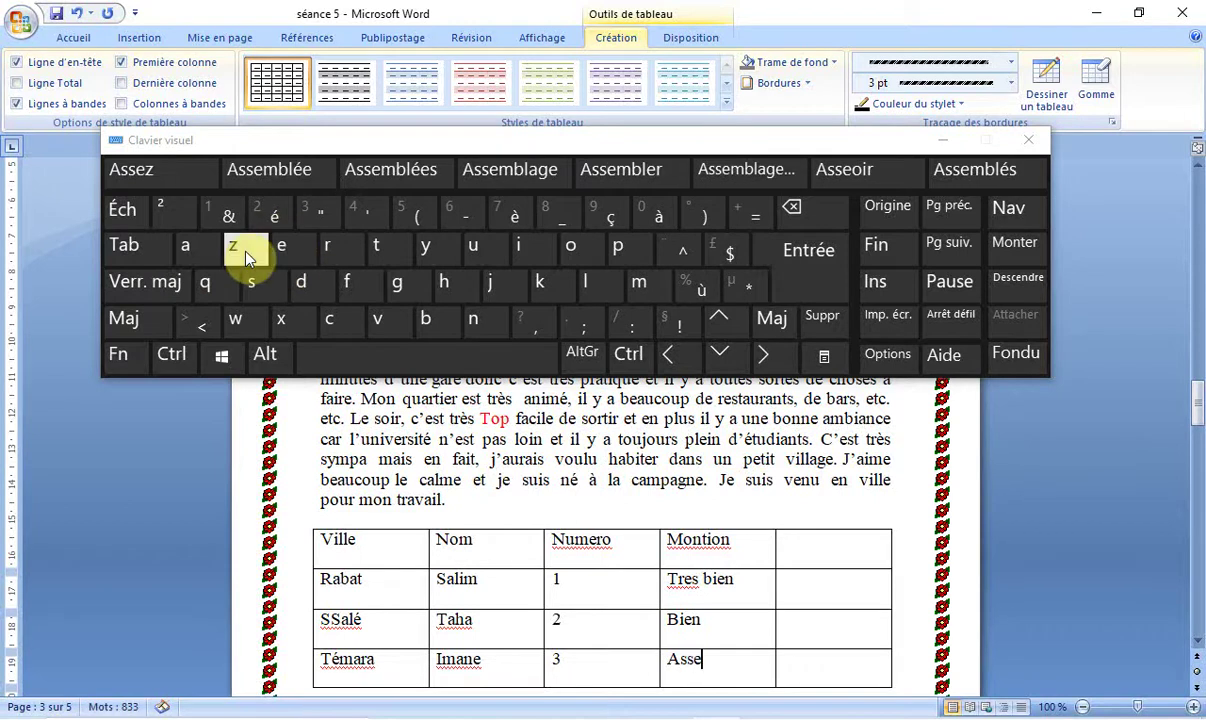
pyautogui.click(140, 170)
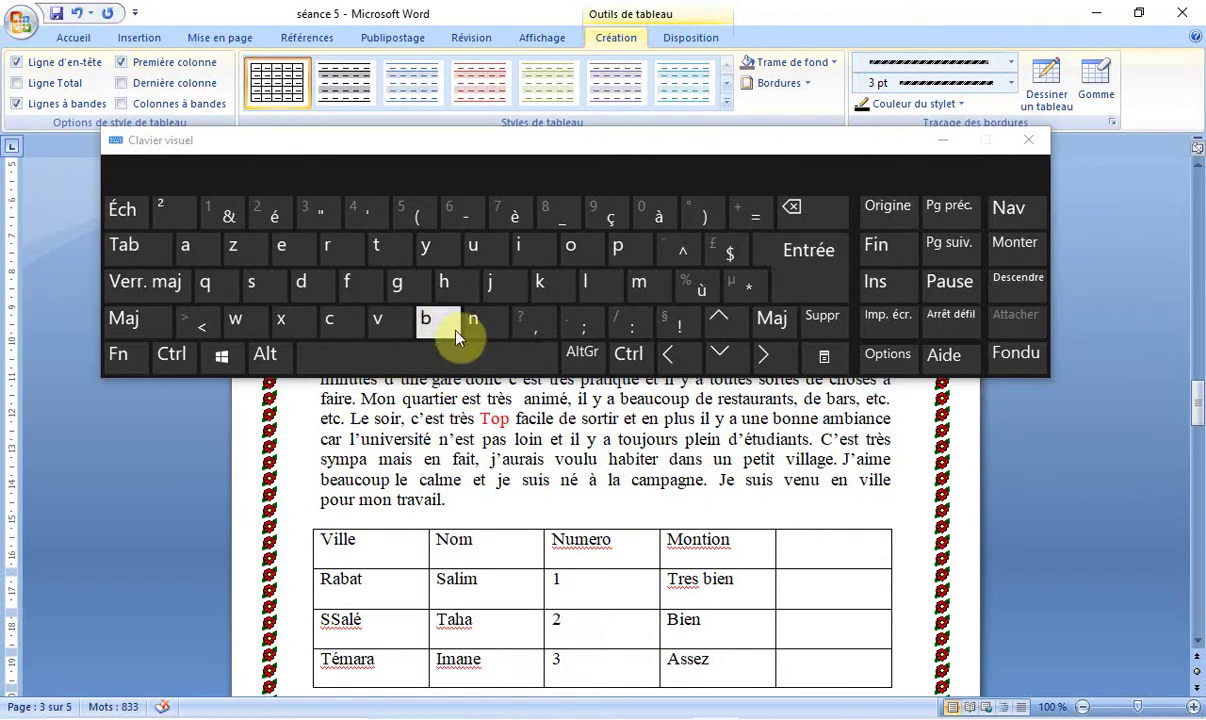
pyautogui.click(428, 319)
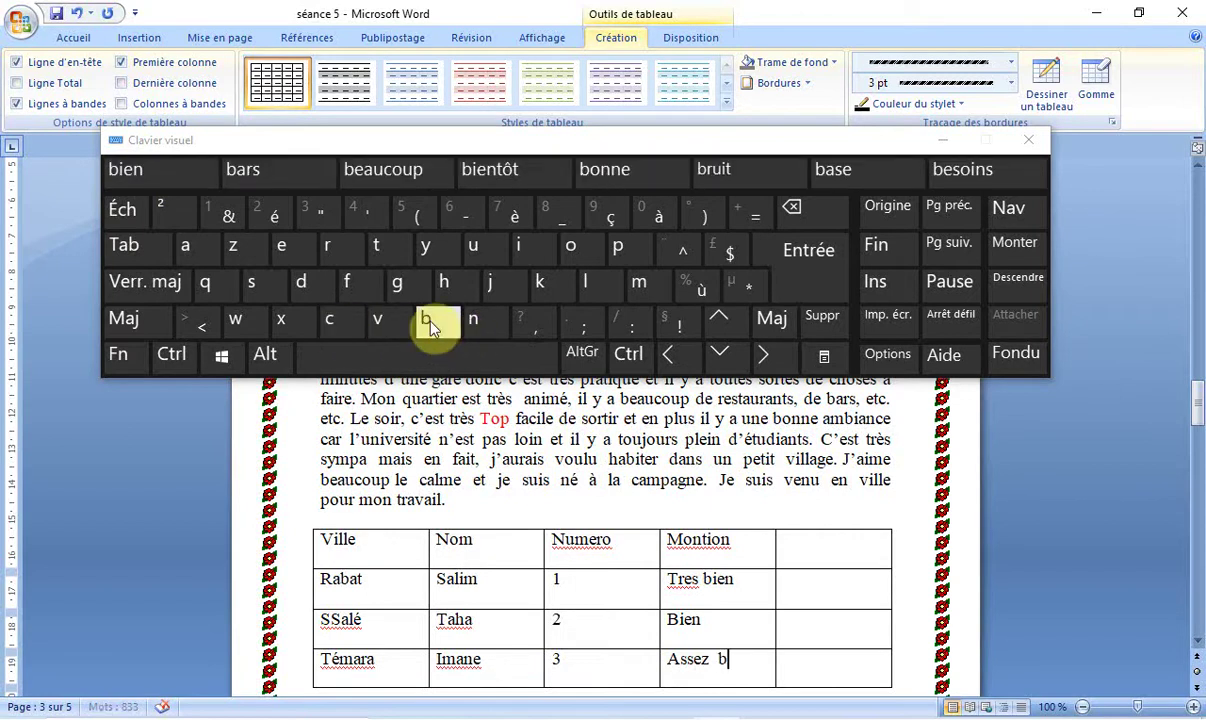
pyautogui.click(186, 160)
# Step: Start the heading of the table's empty fifth column with a capital "O"
pyautogui.click(793, 590)
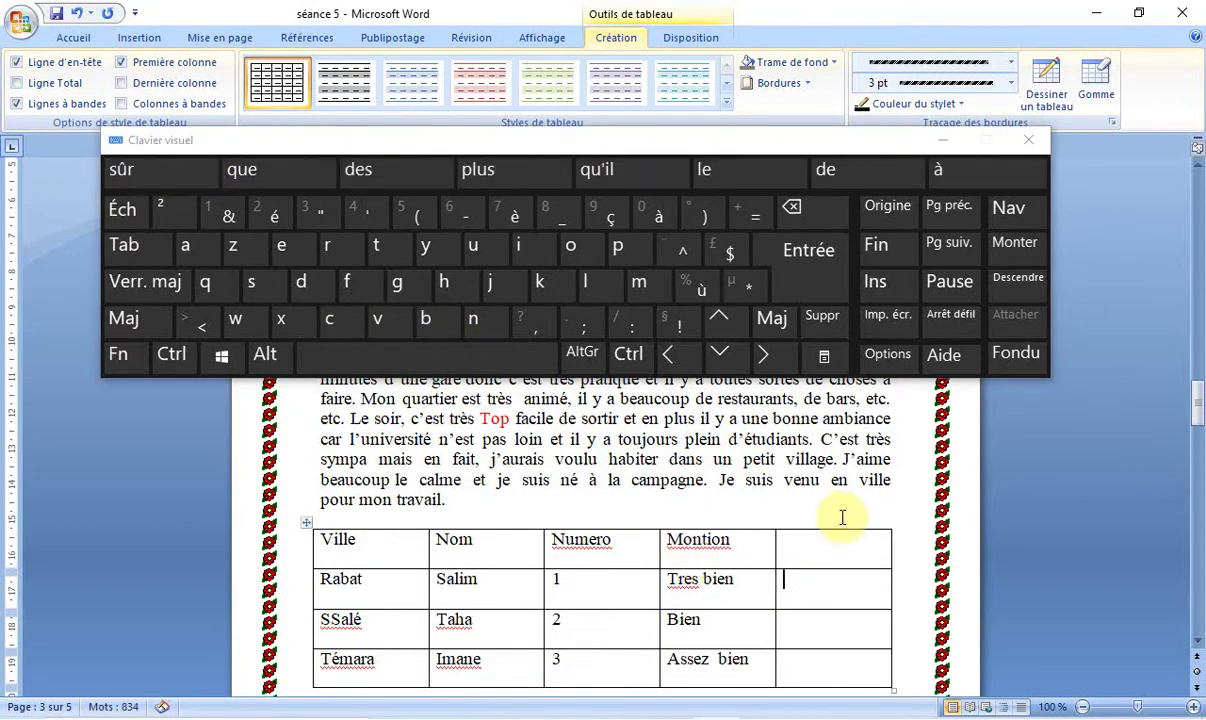
pyautogui.click(835, 524)
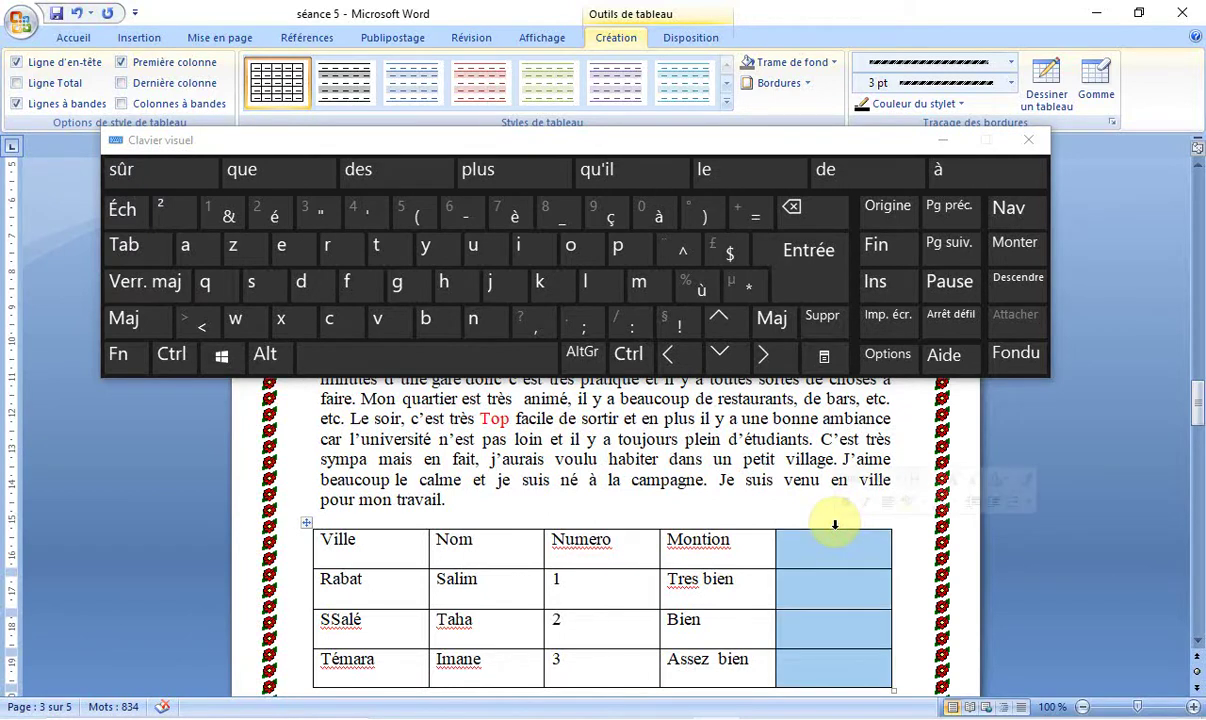
pyautogui.click(832, 548)
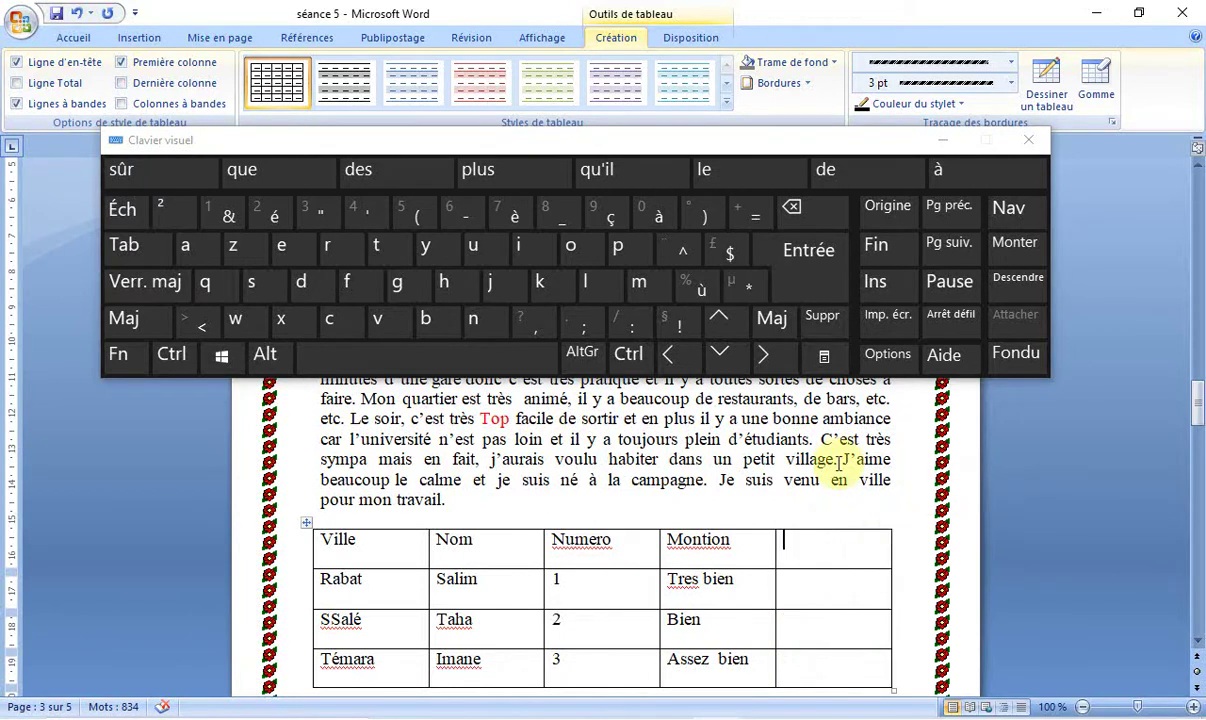
pyautogui.click(175, 290)
pyautogui.click(574, 245)
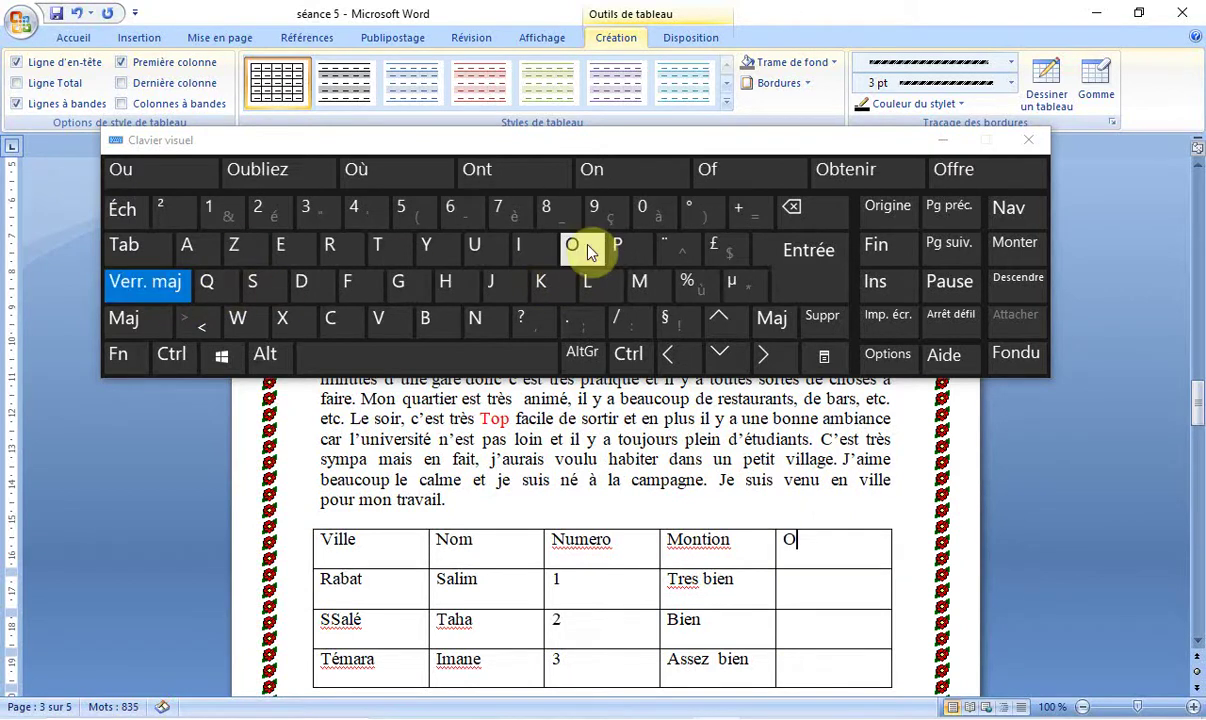
pyautogui.click(428, 318)
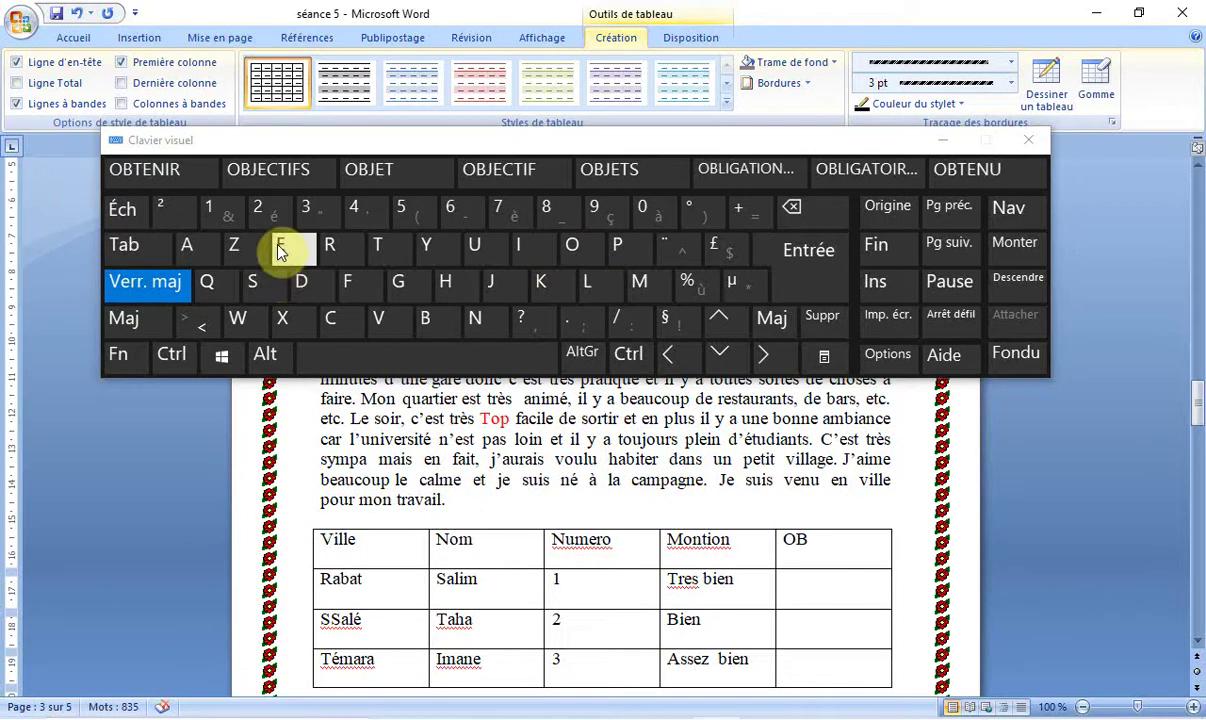
pyautogui.click(281, 248)
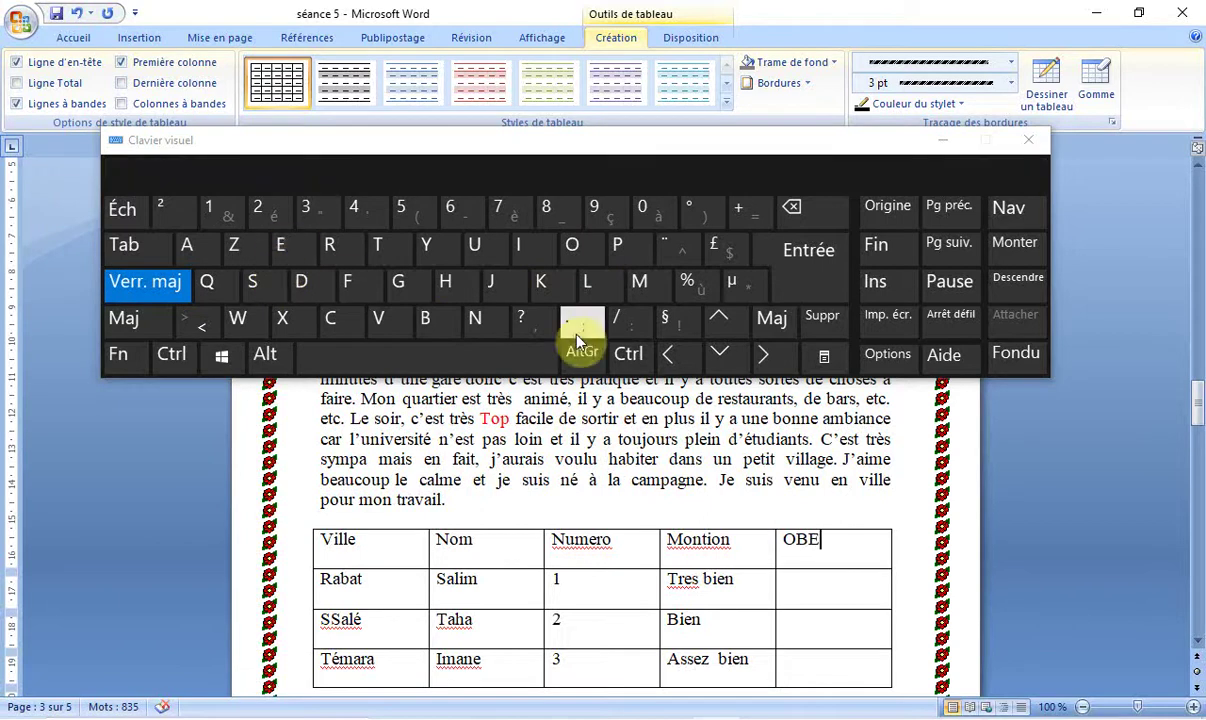
pyautogui.click(806, 226)
pyautogui.click(808, 226)
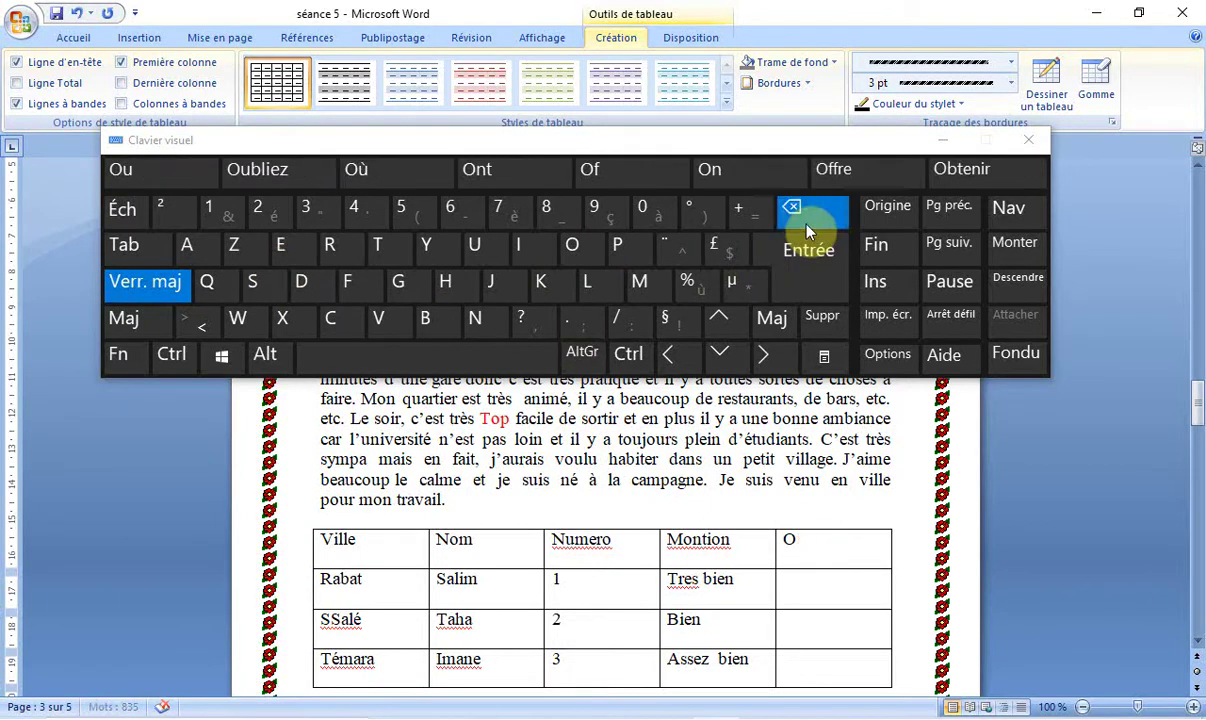
pyautogui.click(256, 283)
pyautogui.click(285, 250)
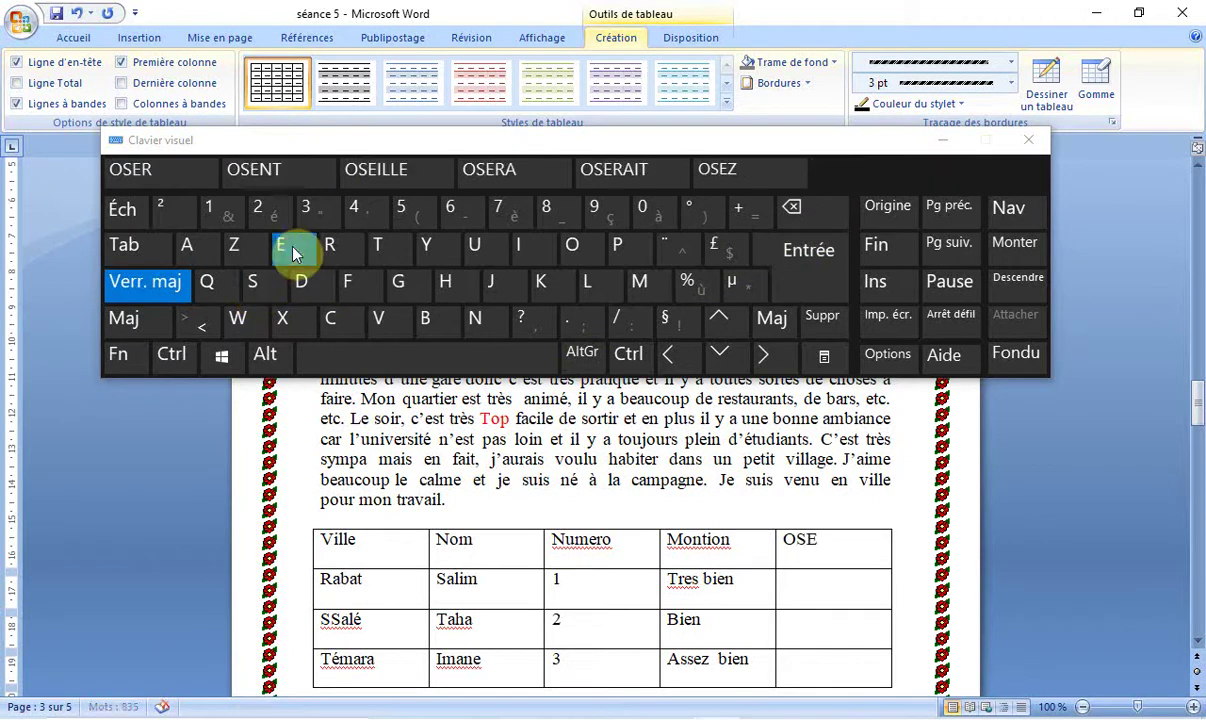
pyautogui.click(333, 253)
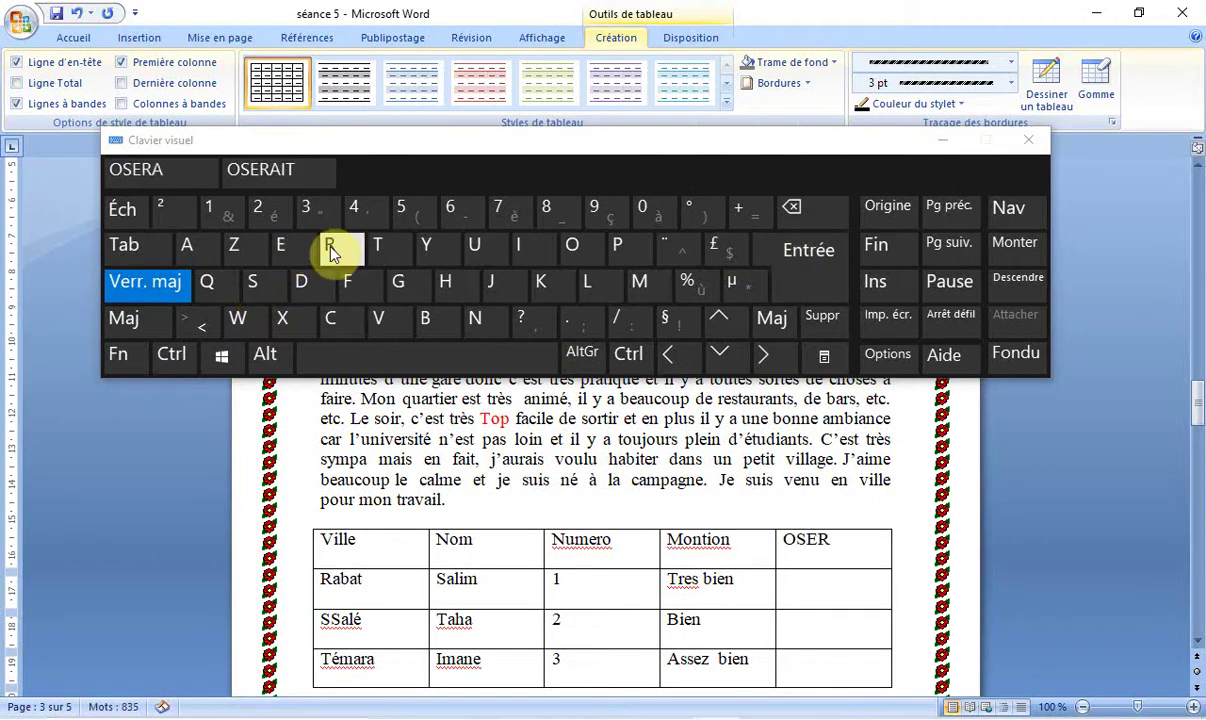
pyautogui.click(800, 224)
pyautogui.click(804, 225)
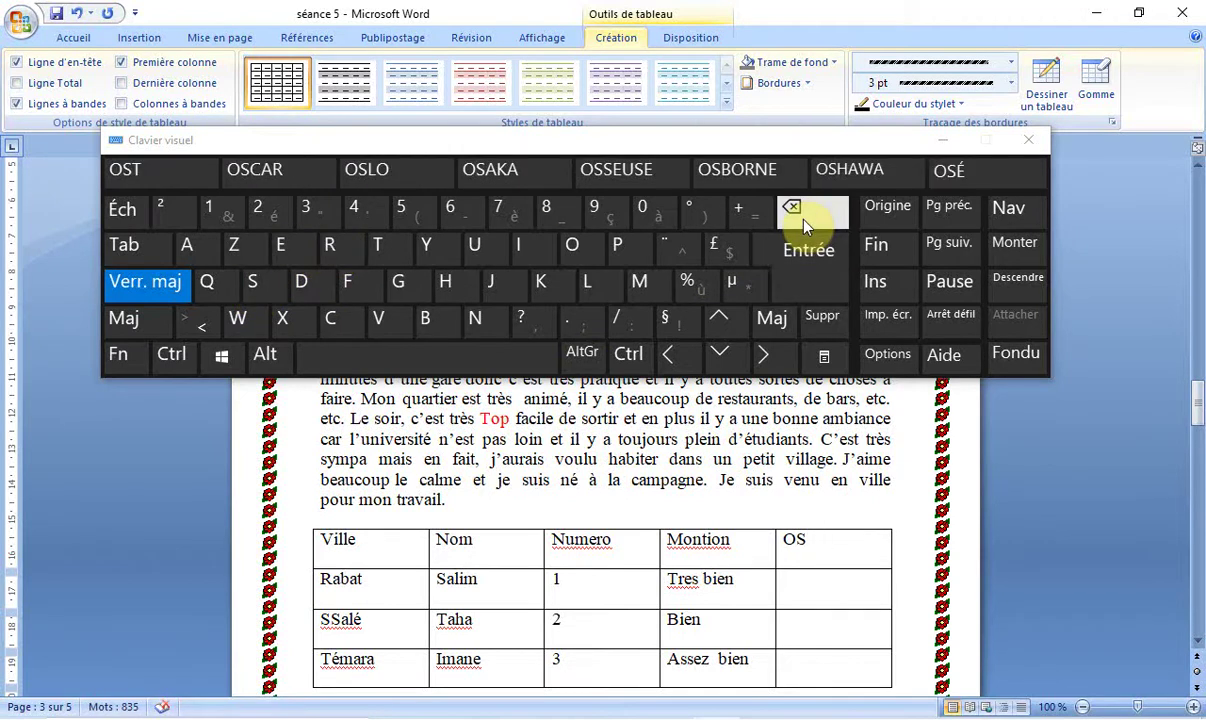
pyautogui.click(805, 226)
# Step: Complete the fifth column's heading as "OBSERVATIONS" in capitals
pyautogui.click(432, 327)
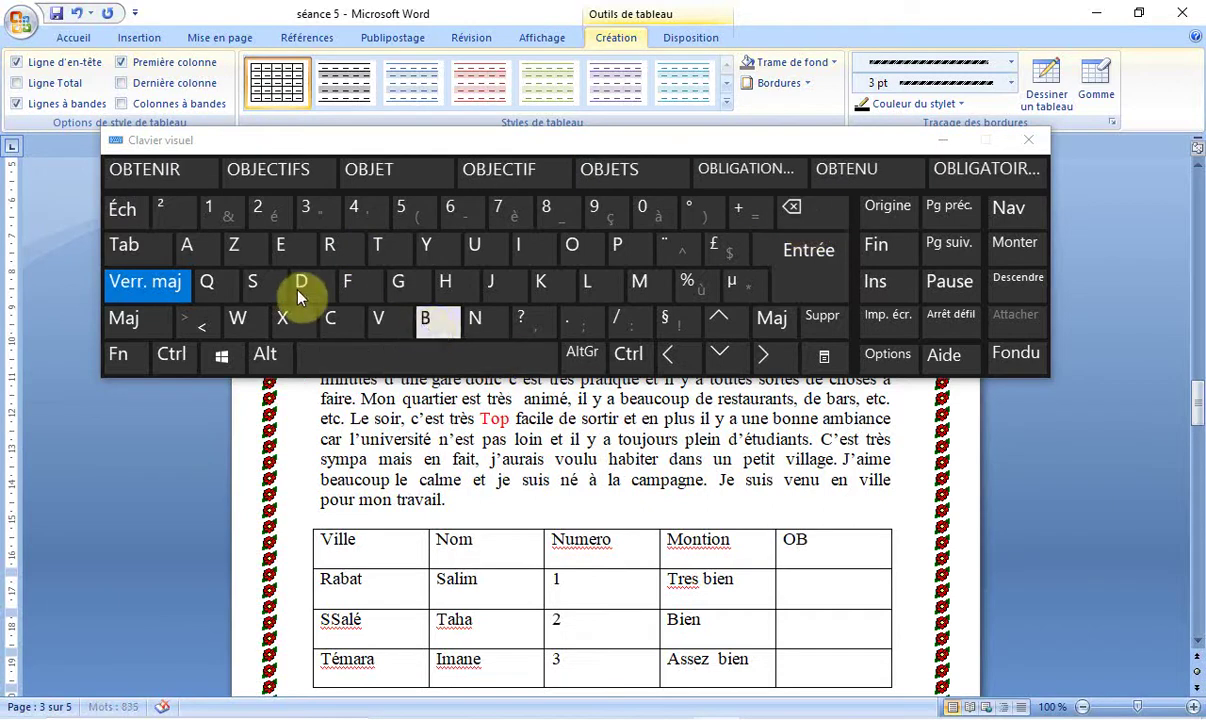
pyautogui.click(259, 295)
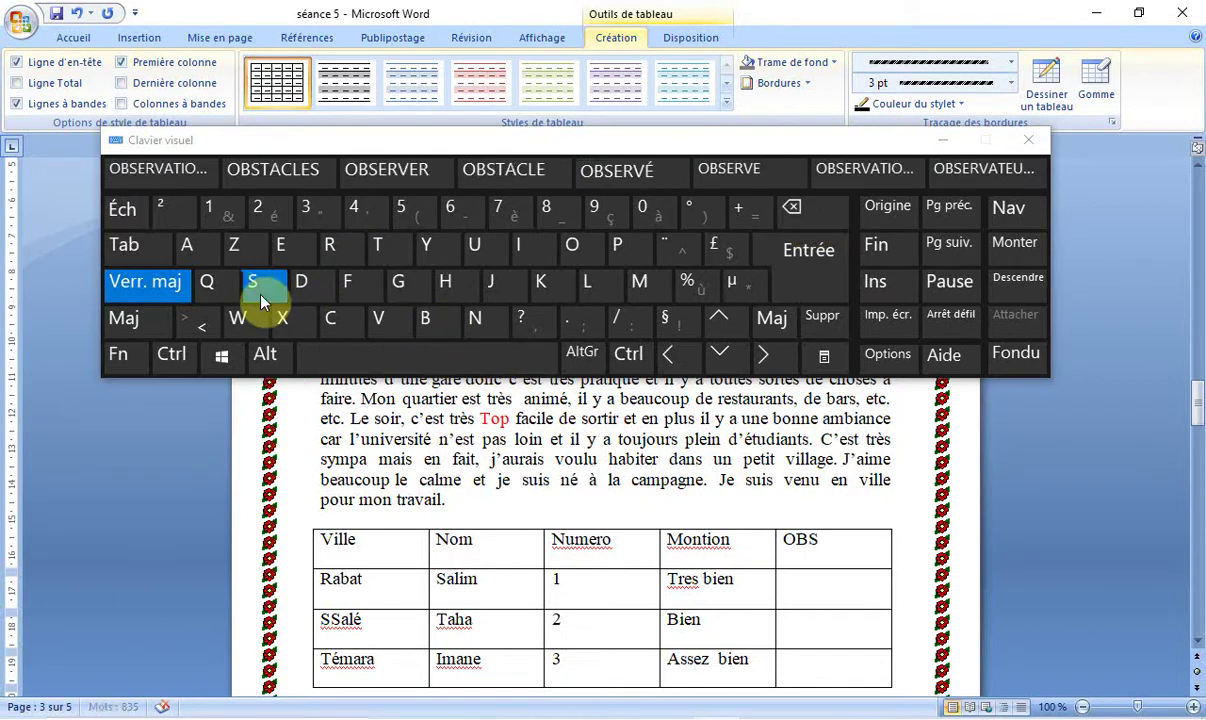
pyautogui.click(290, 245)
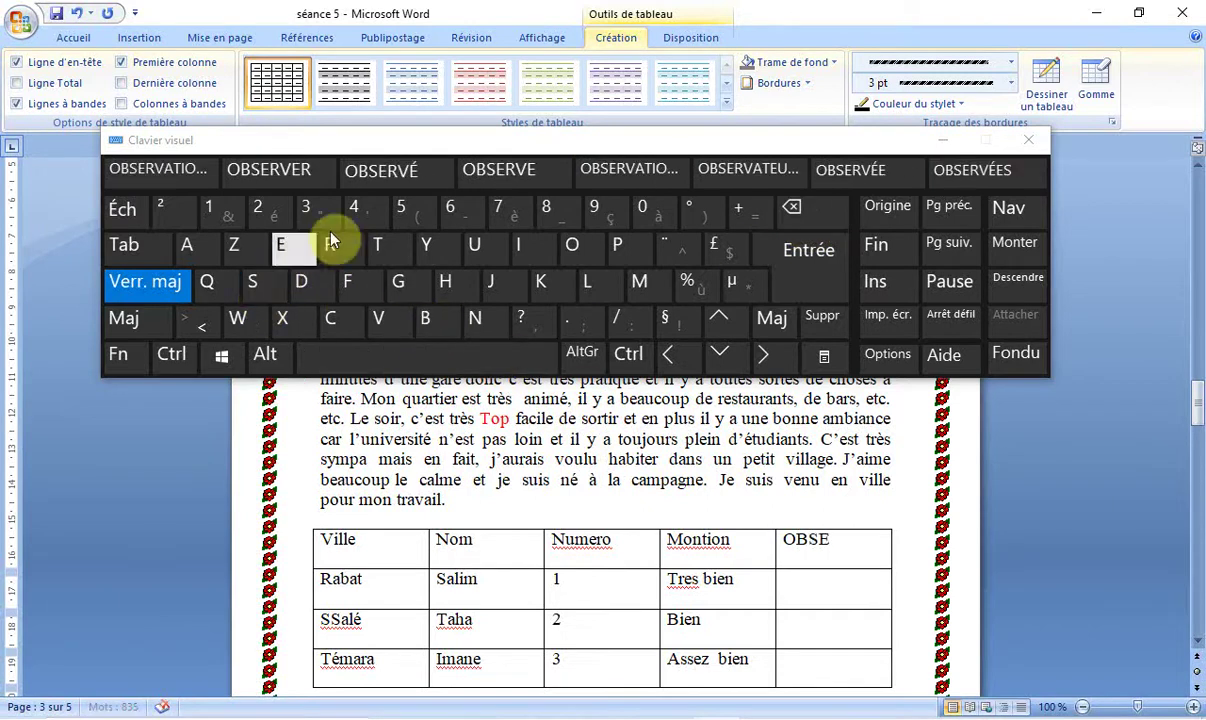
pyautogui.click(185, 166)
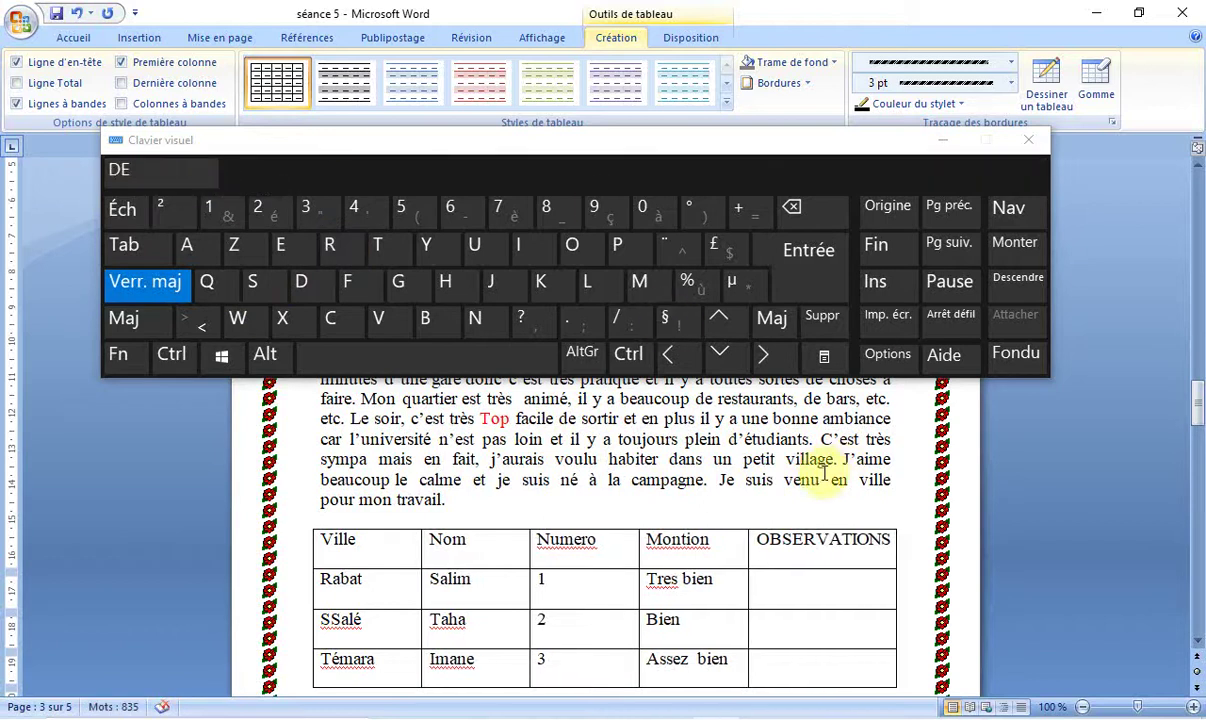
# Step: Delete the capitalised fifth-column heading back to its initial "O" and switch to lowercase
pyautogui.click(820, 218)
pyautogui.press('BackSpace')
pyautogui.press('BackSpace')
pyautogui.press('BackSpace')
pyautogui.press('BackSpace')
pyautogui.press('BackSpace')
pyautogui.press('BackSpace')
pyautogui.press('BackSpace')
pyautogui.press('BackSpace')
pyautogui.press('BackSpace')
pyautogui.press('BackSpace')
pyautogui.press('BackSpace')
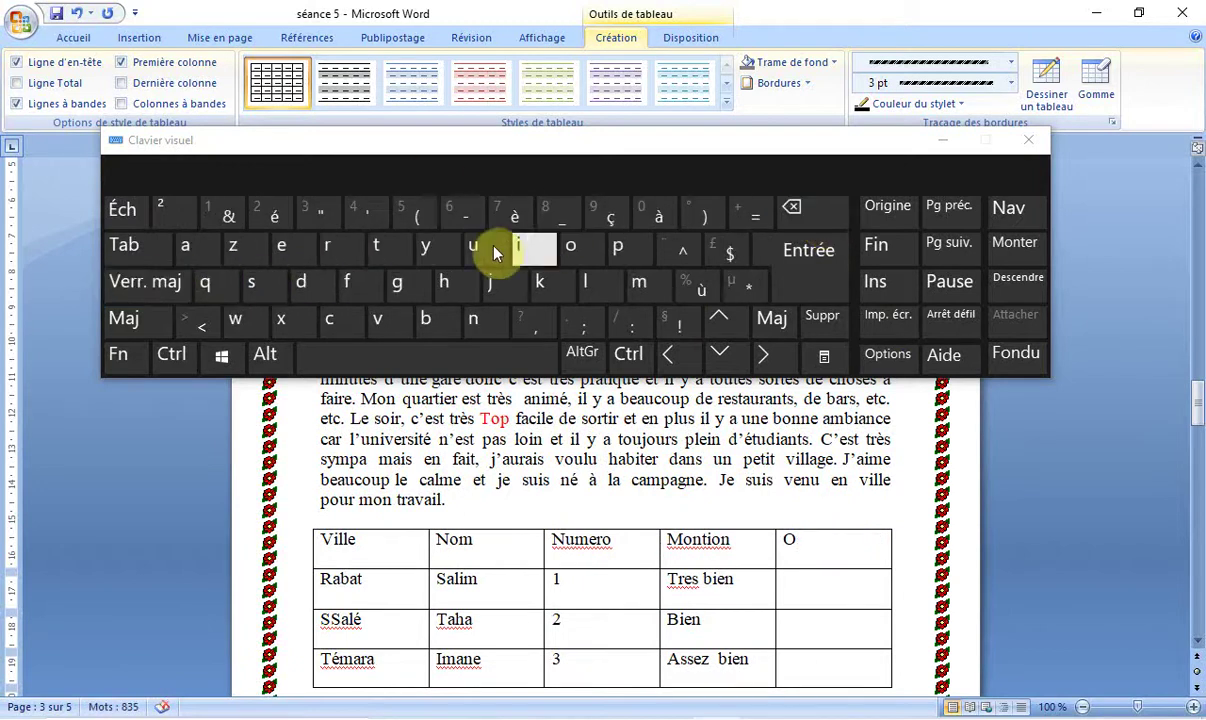
# Step: Complete the fifth column's heading in lowercase after the initial so it reads "Obsrvations"
pyautogui.click(440, 318)
pyautogui.click(268, 282)
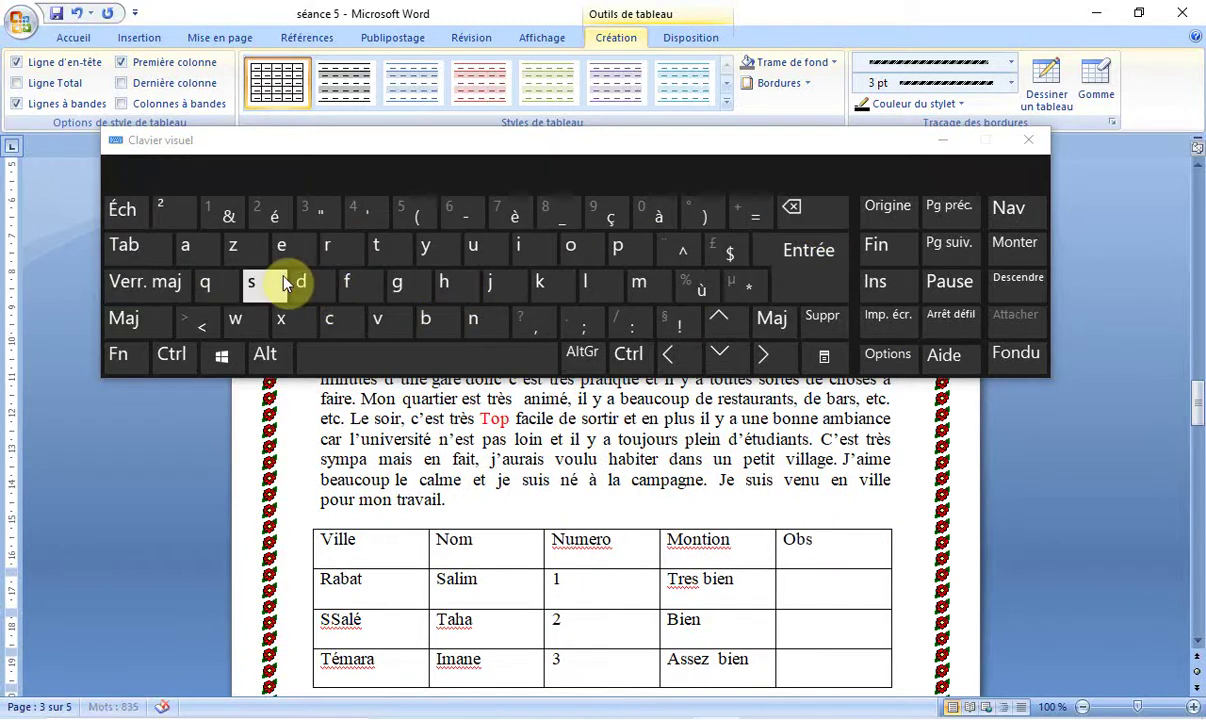
pyautogui.click(330, 246)
pyautogui.click(378, 320)
pyautogui.click(186, 246)
pyautogui.click(378, 250)
pyautogui.click(518, 246)
pyautogui.click(570, 246)
pyautogui.click(473, 320)
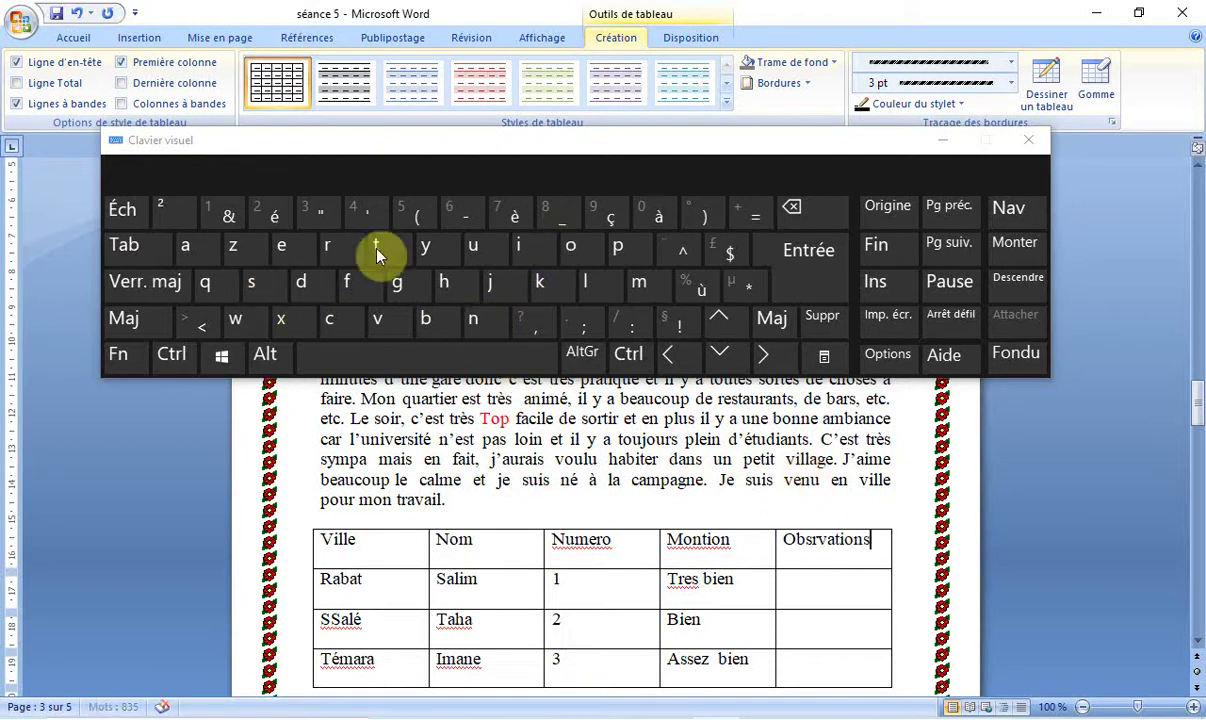
# Step: Enter "Admi" with only the initial capitalised in the Obsrvations cell of the Rabat row
pyautogui.click(820, 590)
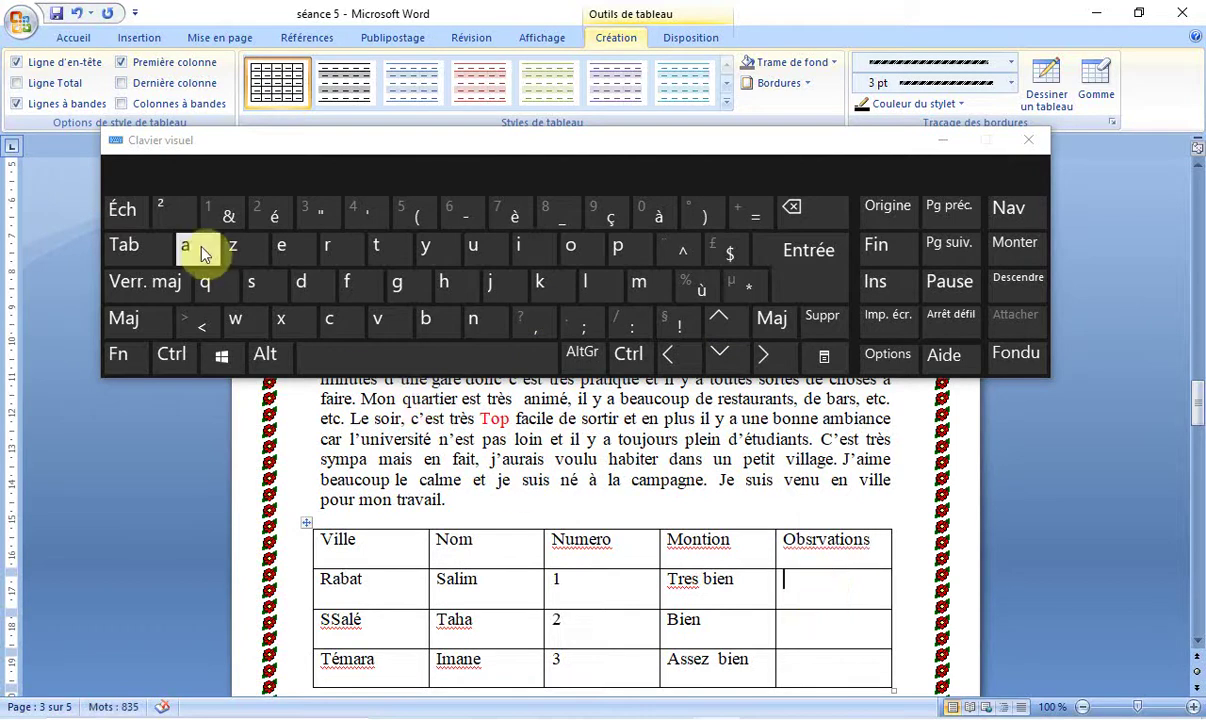
pyautogui.click(168, 287)
pyautogui.click(185, 247)
pyautogui.click(296, 284)
pyautogui.click(170, 287)
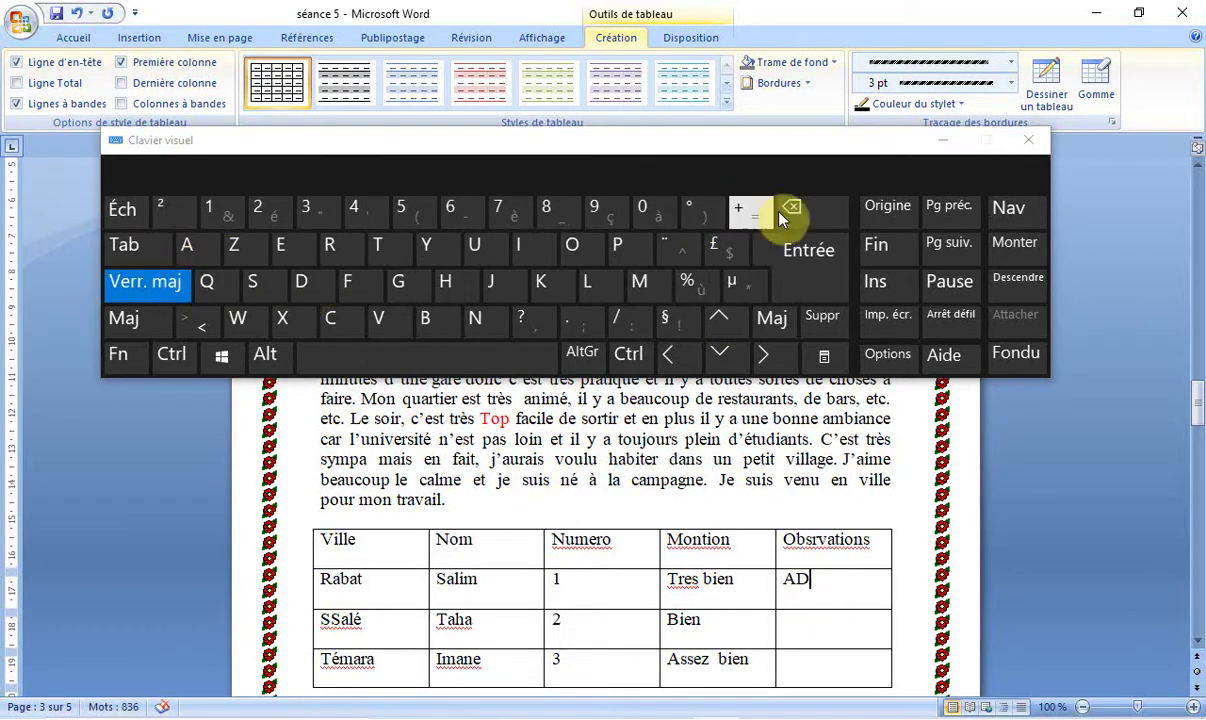
pyautogui.click(799, 216)
pyautogui.click(135, 283)
pyautogui.click(305, 283)
pyautogui.click(645, 283)
pyautogui.click(520, 247)
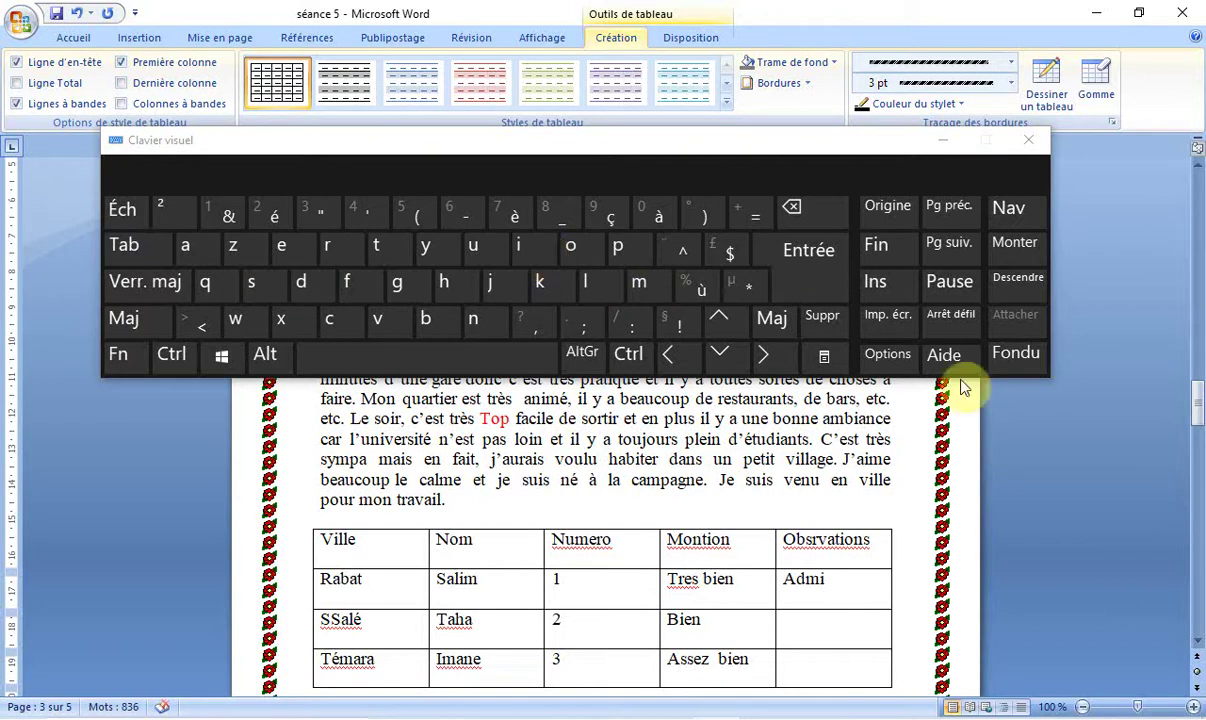
# Step: Select the "Admi" entry in the Rabat row and minimise the on-screen keyboard
pyautogui.rightClick(806, 583)
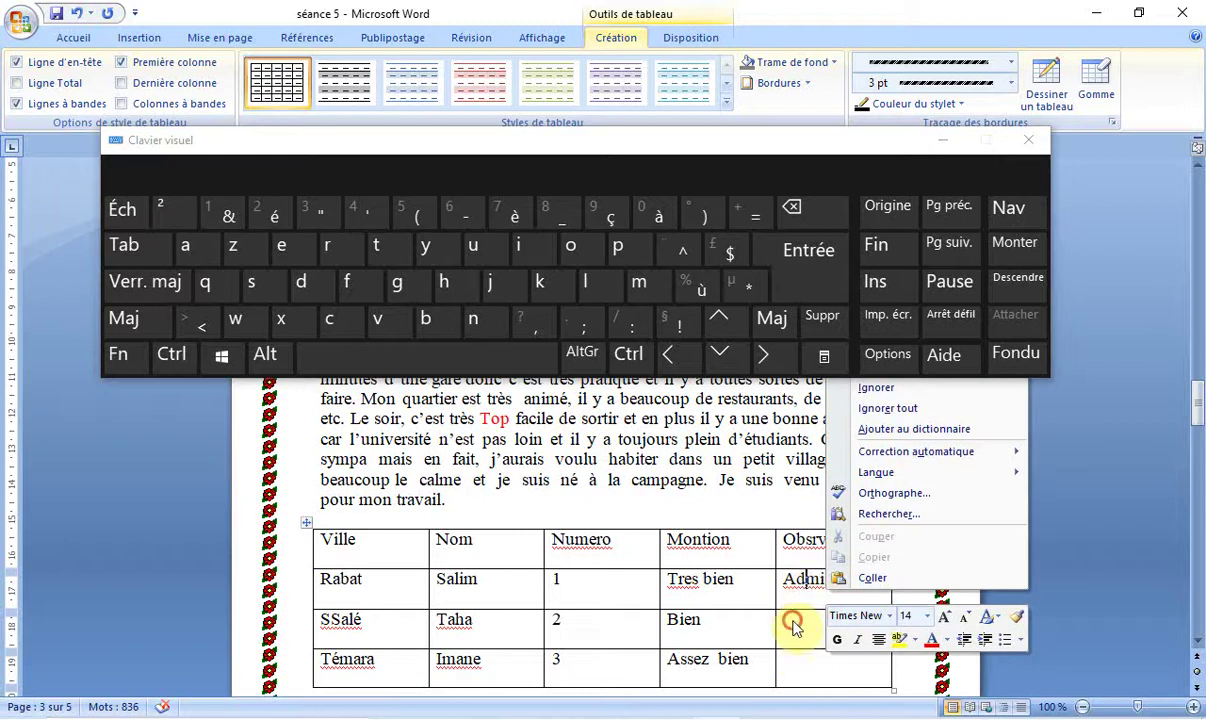
pyautogui.click(794, 621)
pyautogui.click(805, 577)
pyautogui.tripleClick(805, 580)
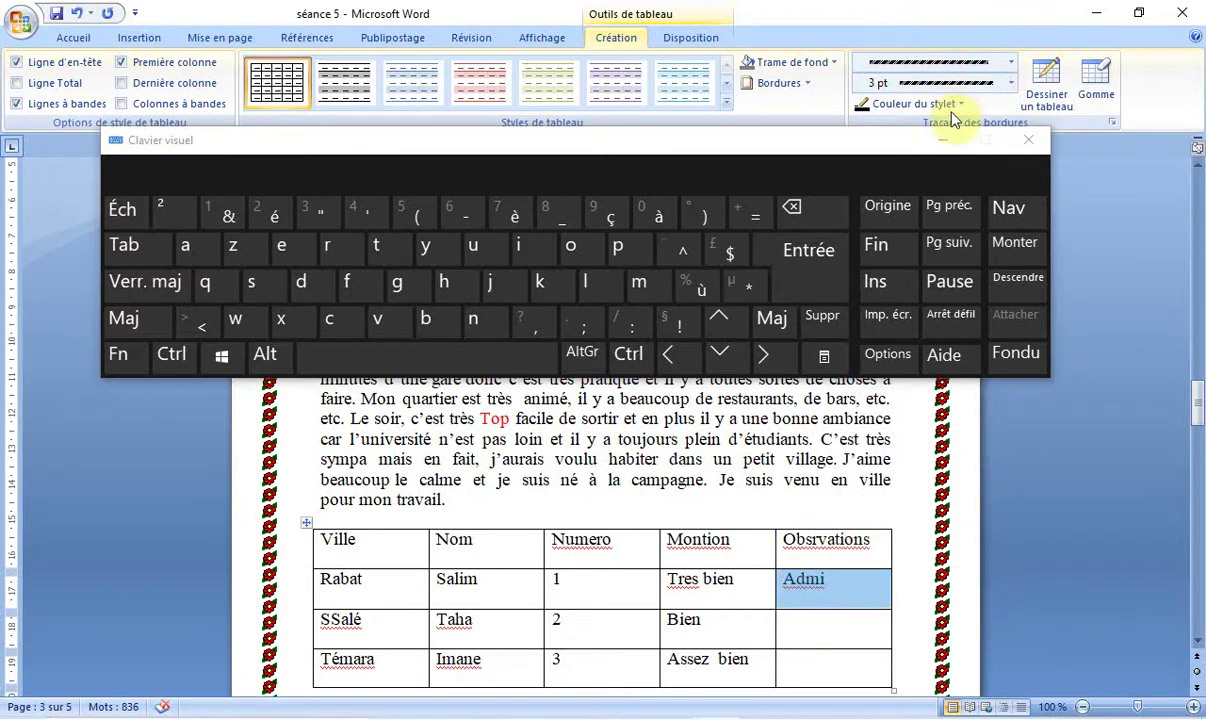
pyautogui.click(940, 140)
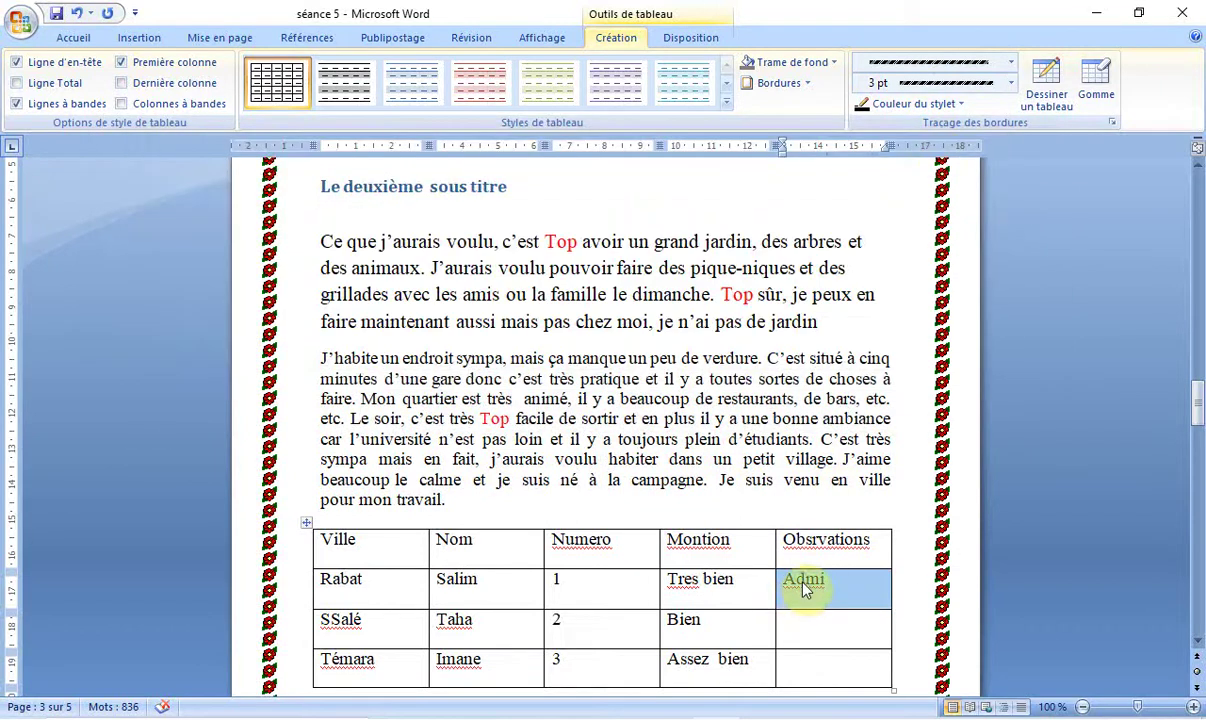